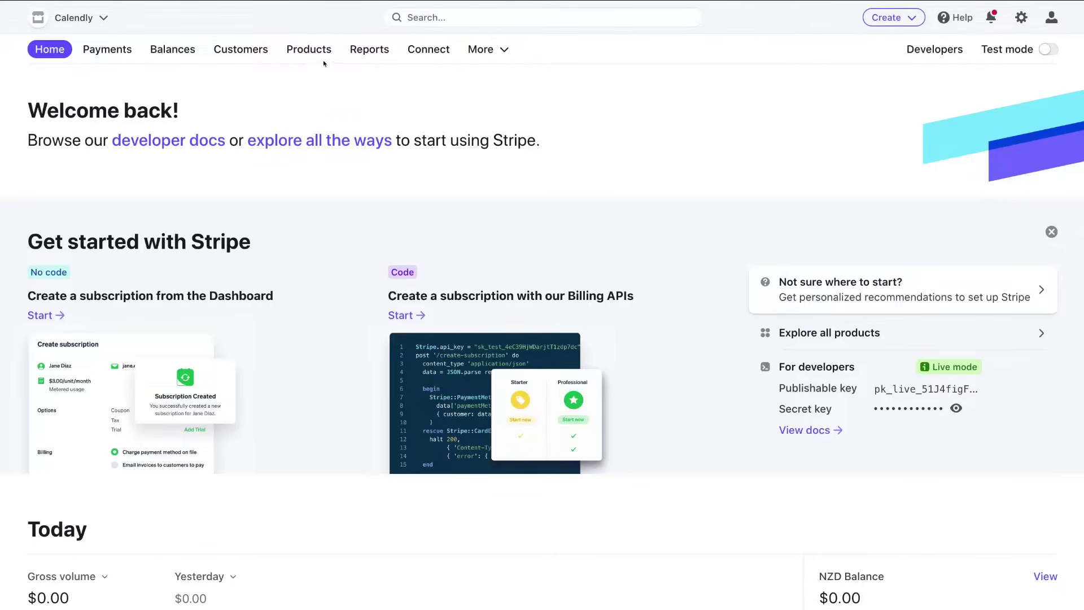
- Start a new product in the product catalogue and name it "Yearly Platinum Consulting / $399 p/m"
click(308, 49)
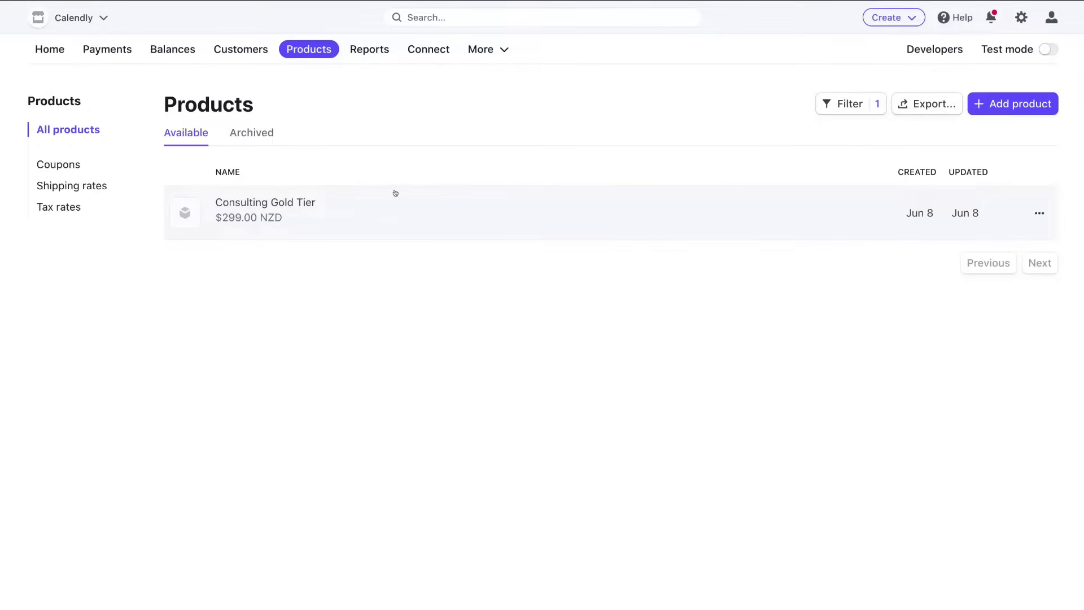
click(998, 106)
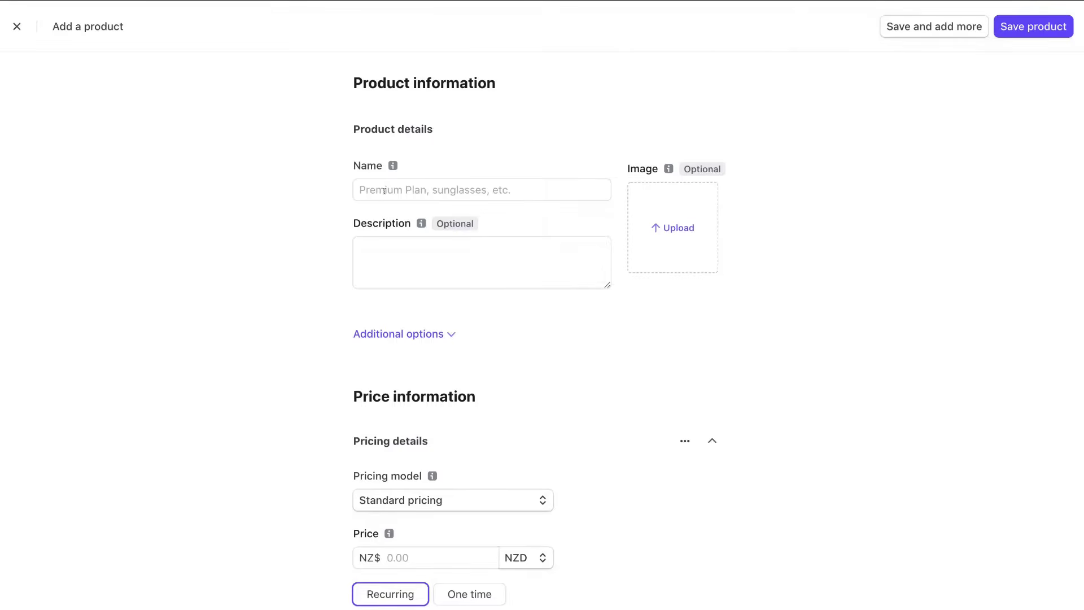
click(385, 190)
text(Yearly Platinum Consulting / $399 p/m)
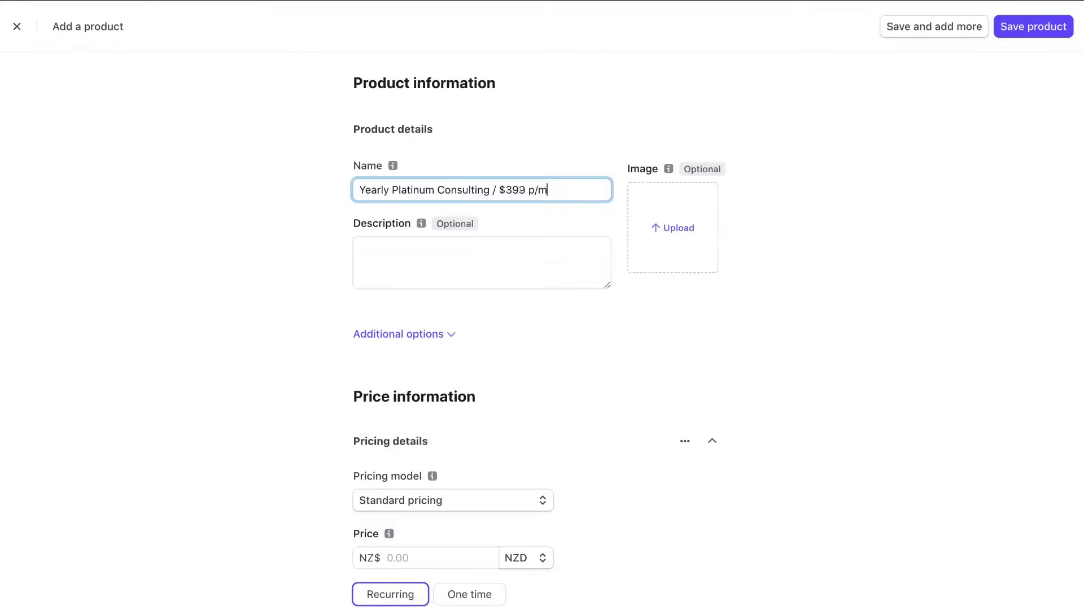
click(581, 176)
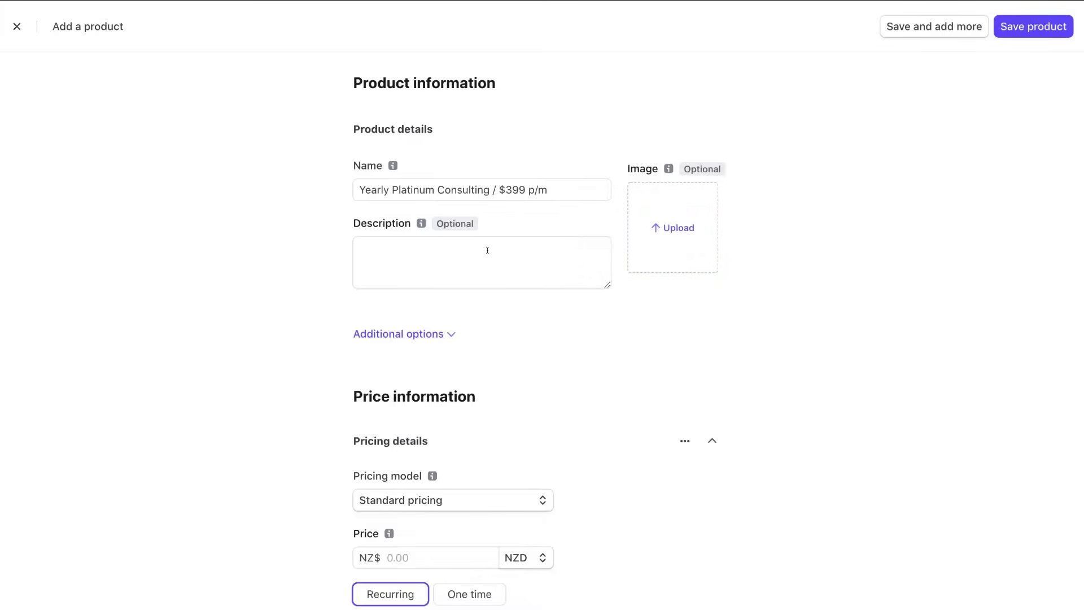
- Look through the available pricing models and read their explanations in the product's pricing details
scroll(487, 250, down, 5)
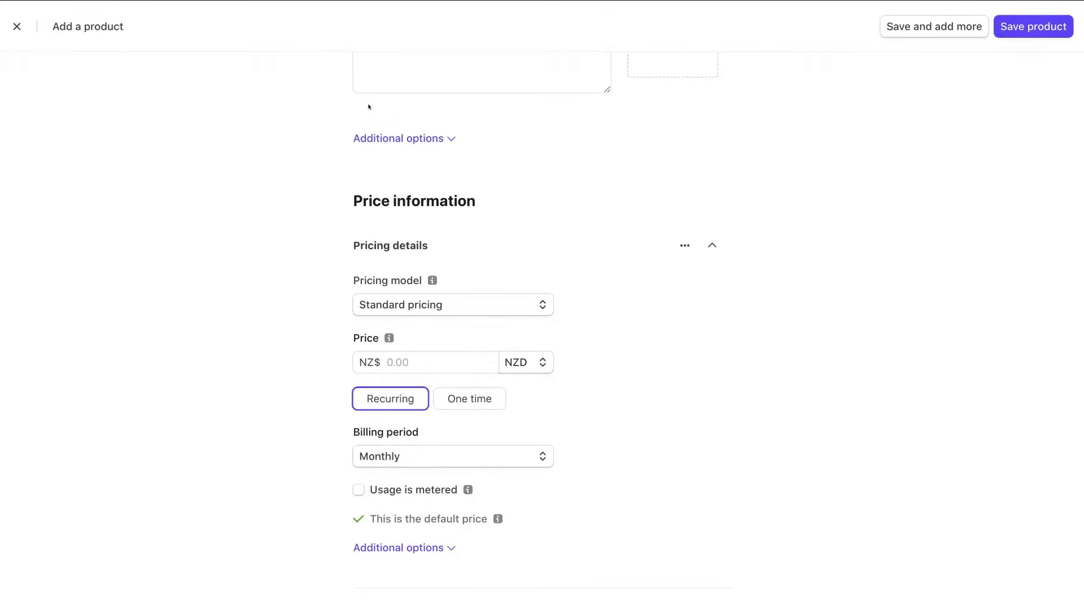
scroll(552, 167, down, 1)
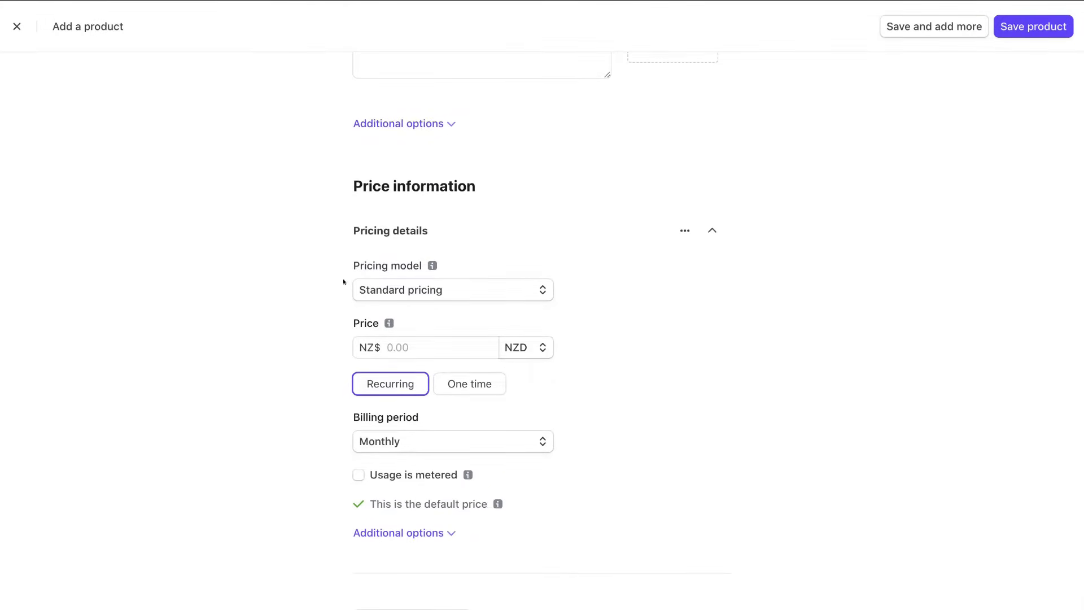
click(428, 289)
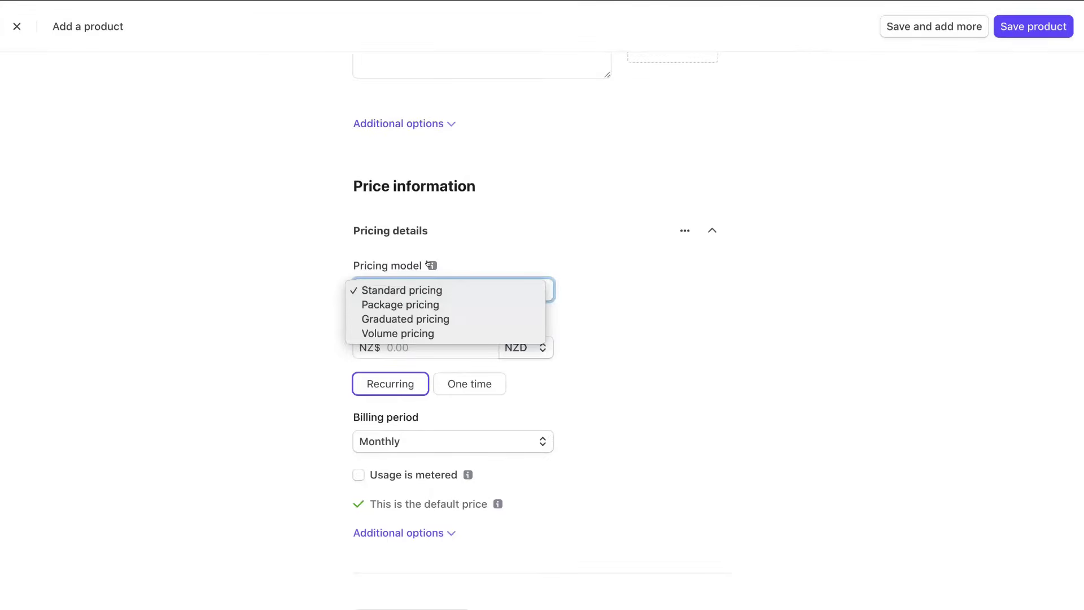
click(429, 265)
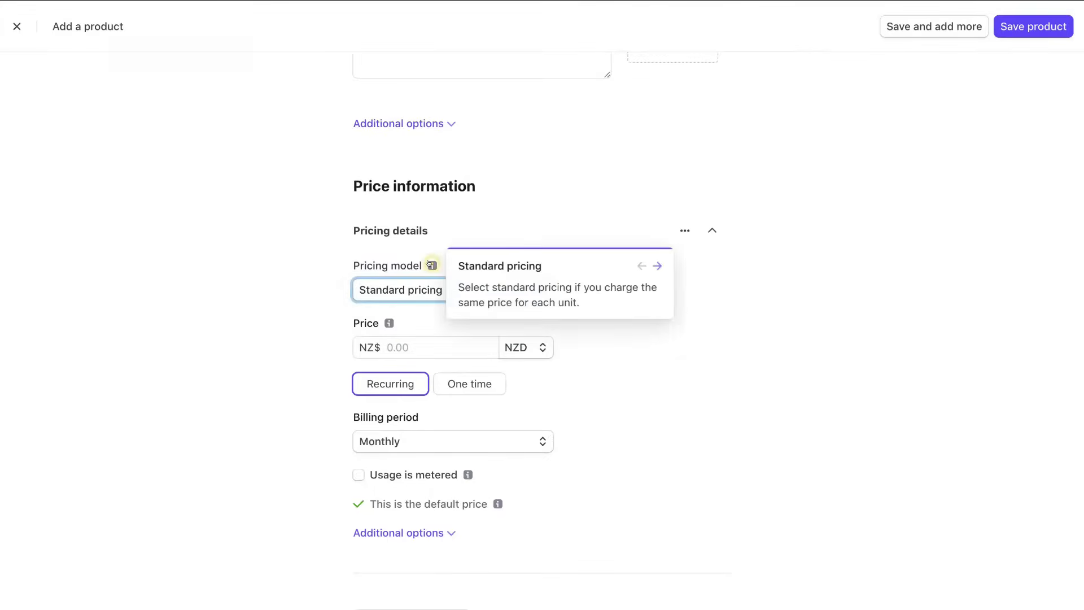
click(655, 265)
click(655, 265)
click(655, 265)
click(736, 283)
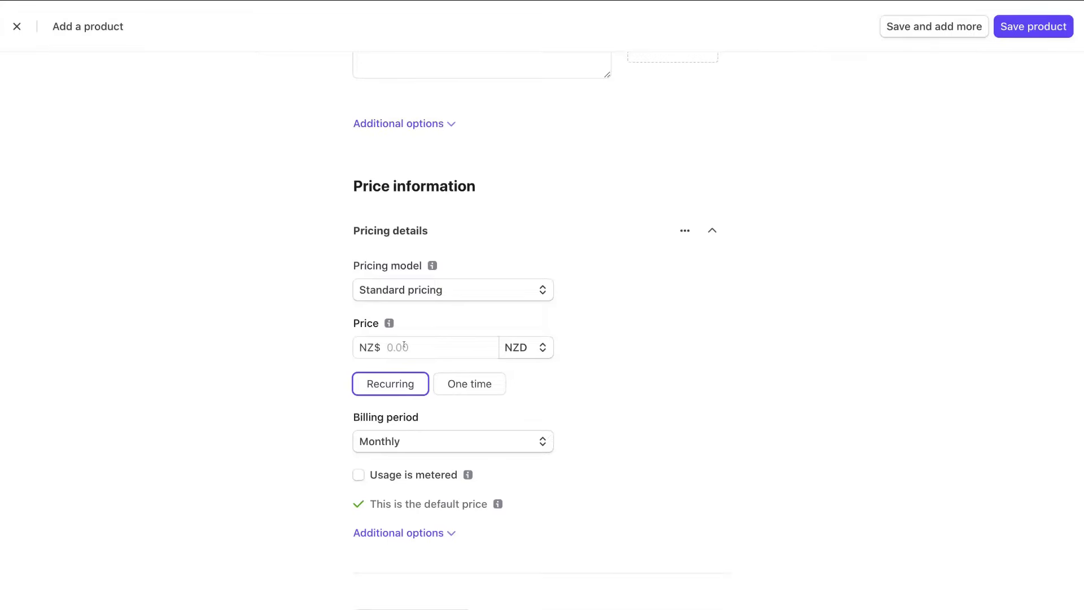
- Set the product's recurring price to NZ$399.00 with a monthly billing period
click(404, 346)
text(399)
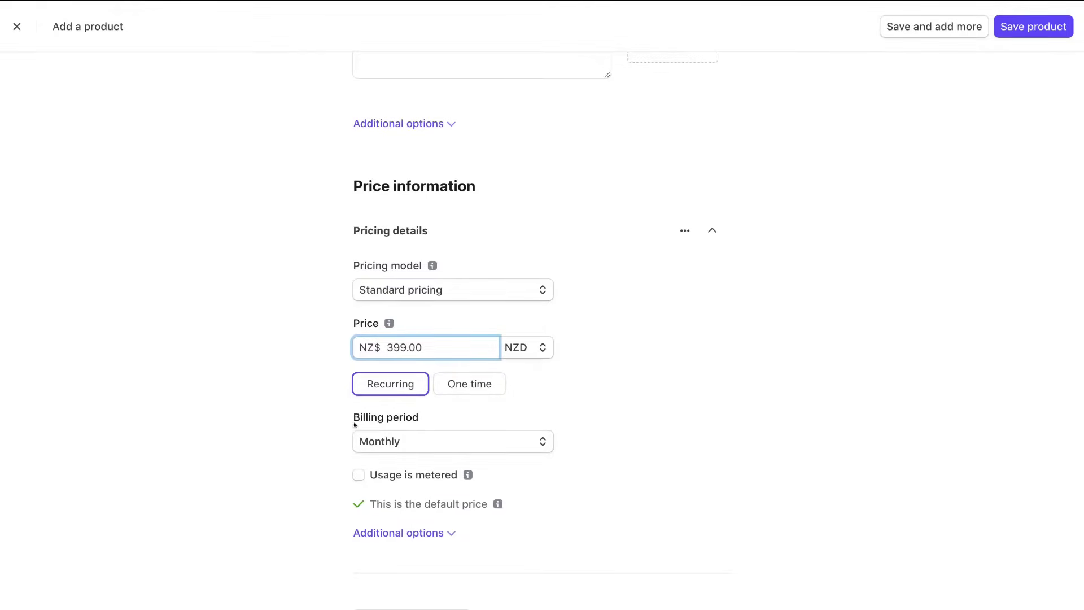
click(446, 441)
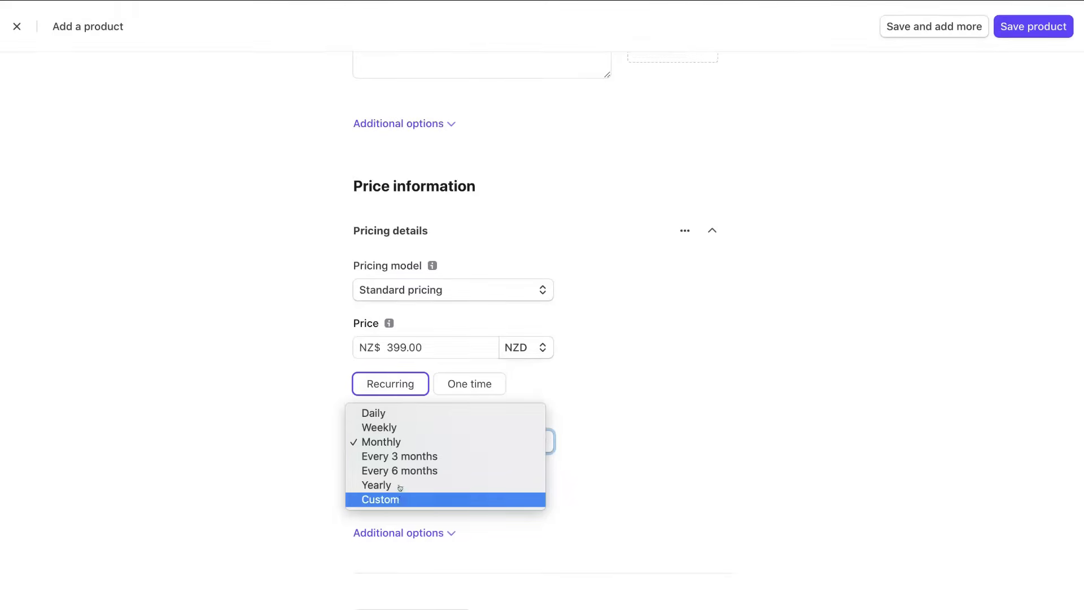
click(385, 442)
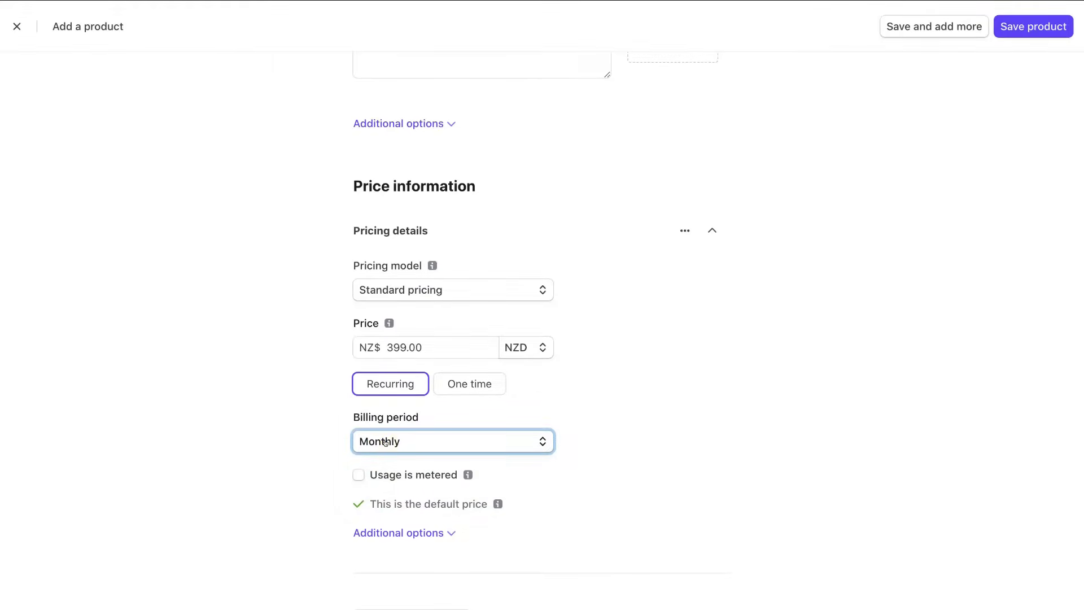
scroll(419, 439, up, 4)
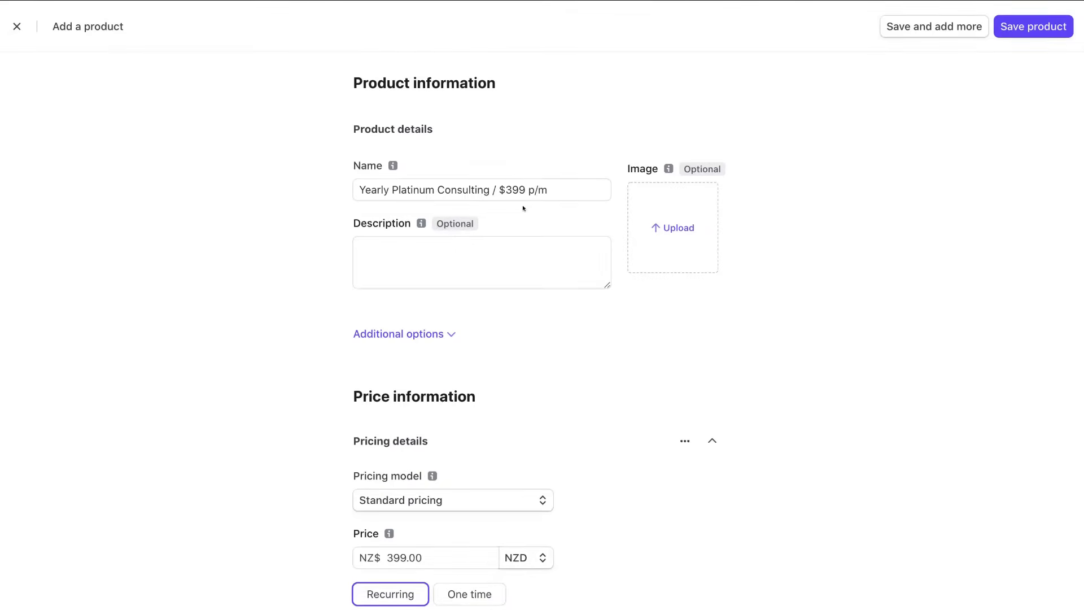
scroll(523, 207, down, 4)
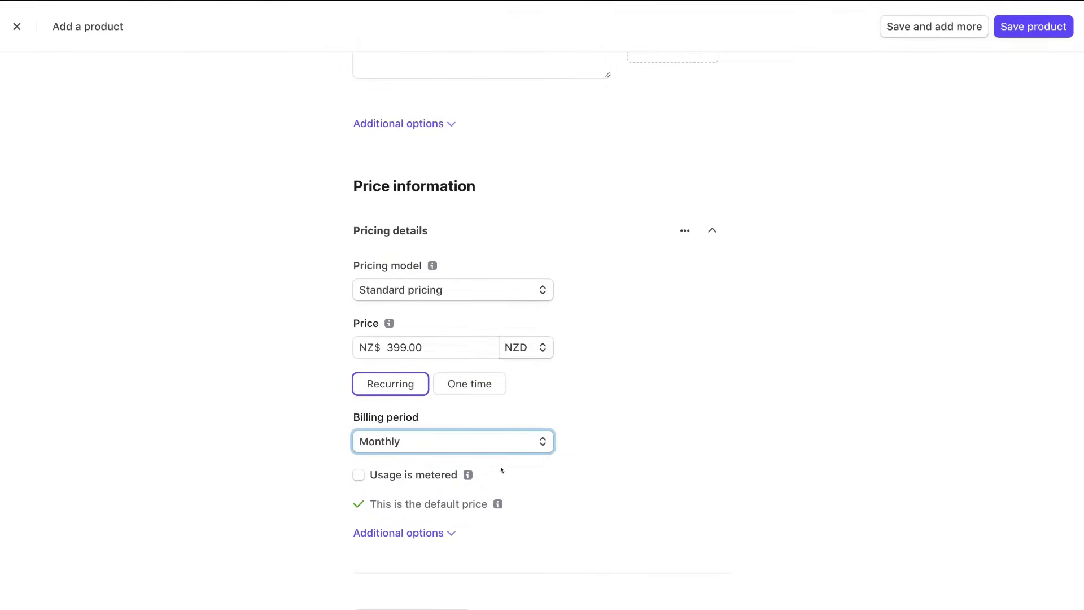
- Expand the additional price options, leave the price description blank, and save the product
click(421, 533)
scroll(523, 525, down, 3)
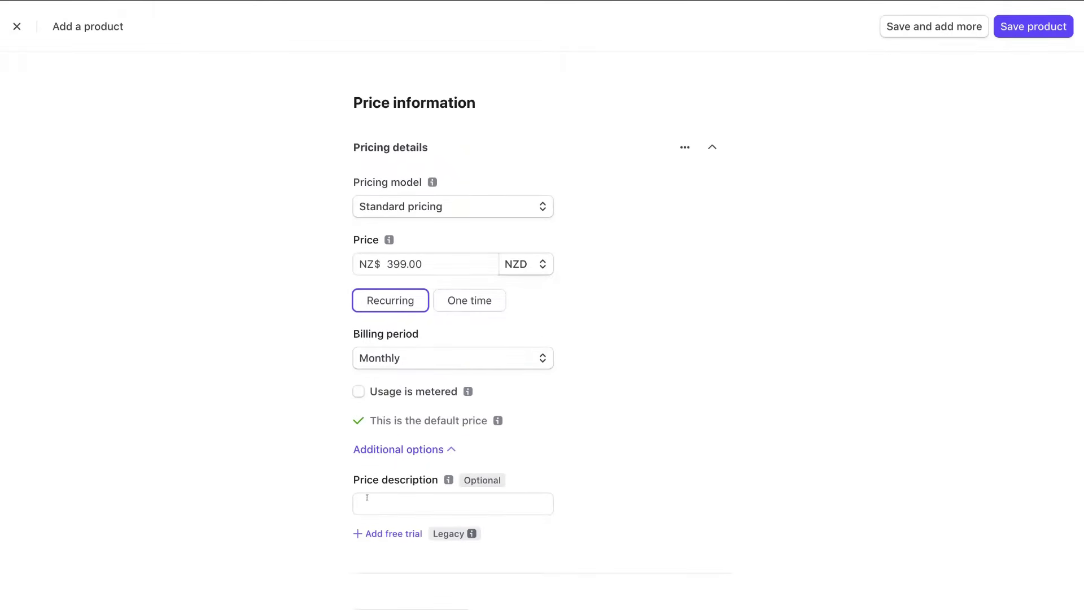
scroll(367, 497, down, 2)
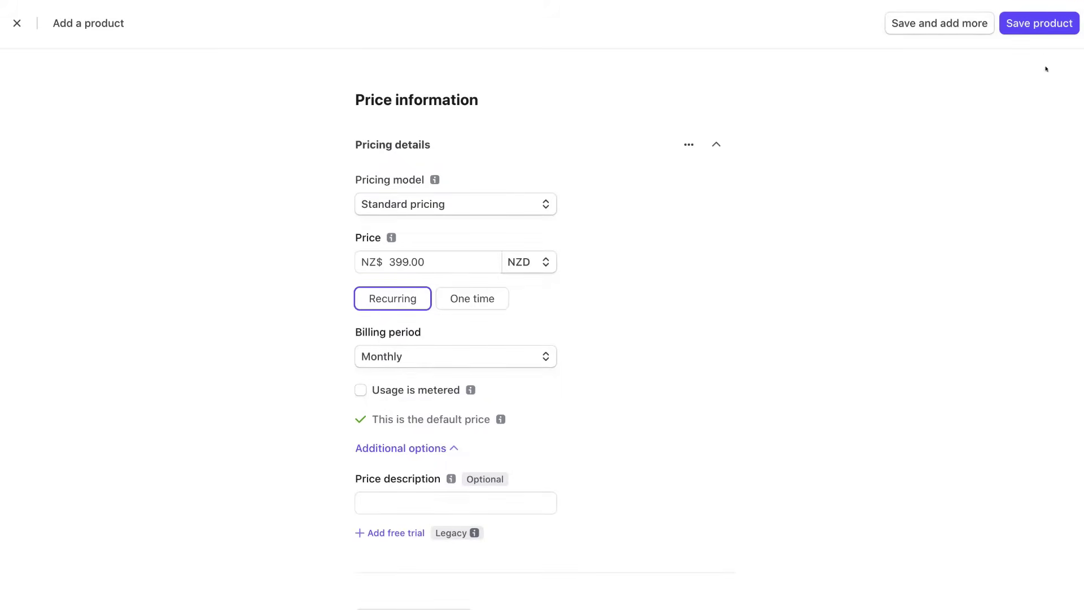
click(1019, 21)
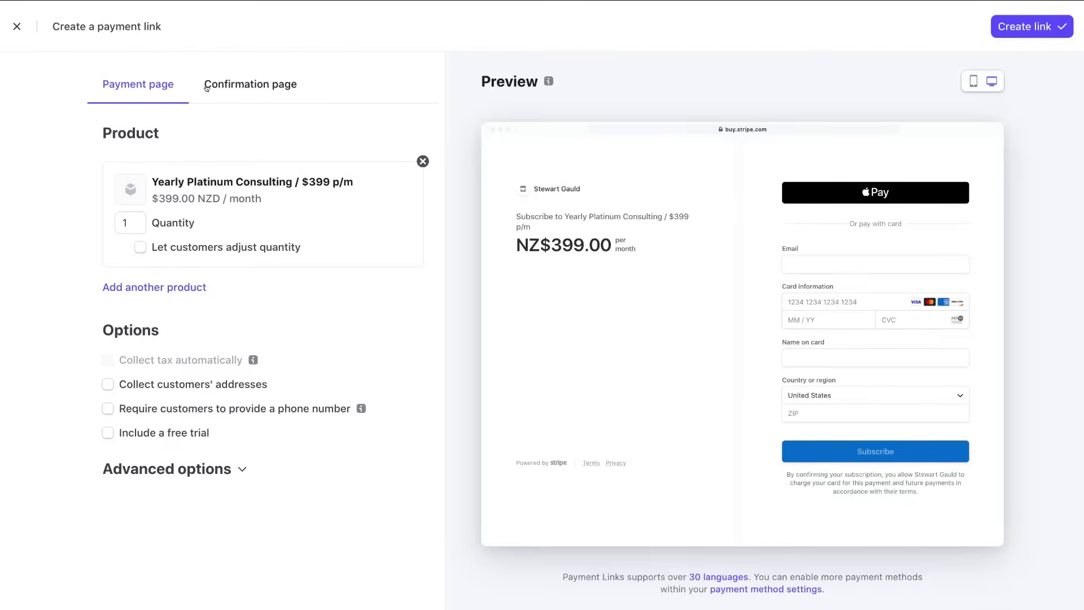
- Check the confirmation page settings and create the payment link for Yearly Platinum Consulting
click(242, 87)
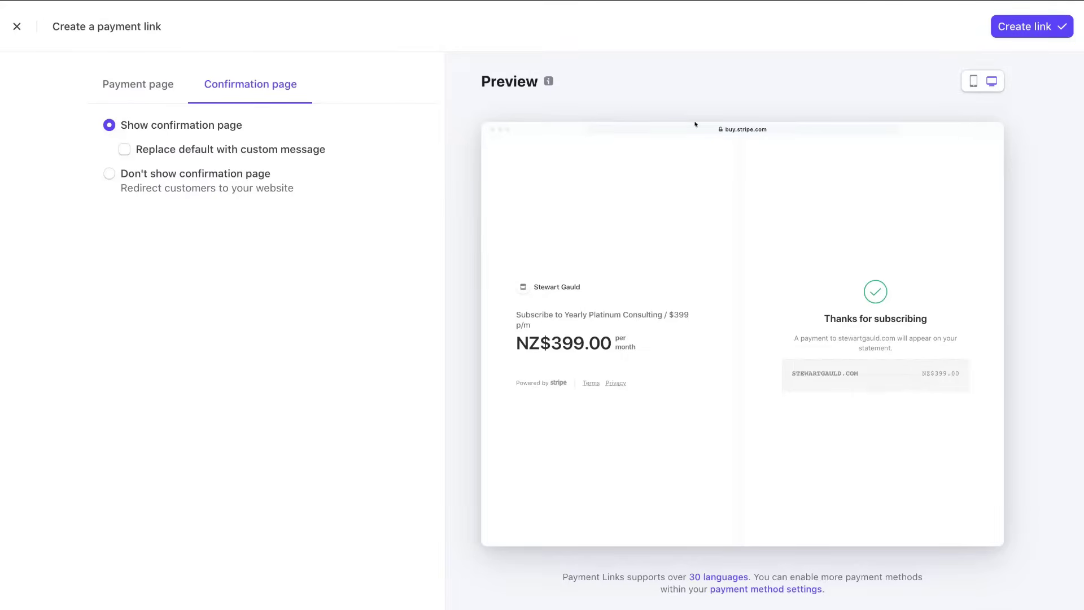
click(1013, 24)
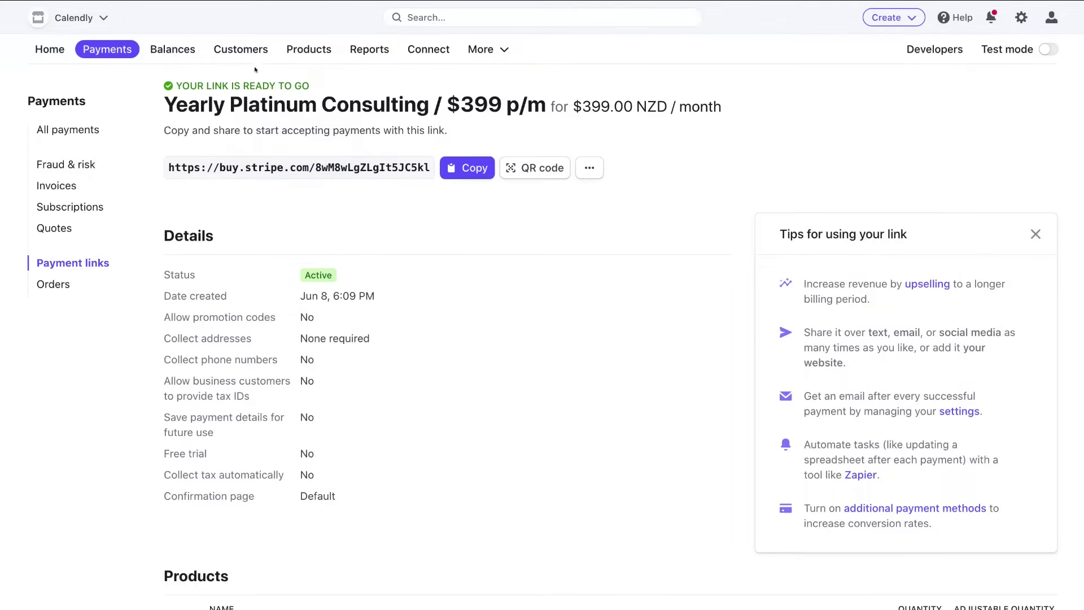
- Start a new subscription from the existing customer's record with the Yearly Platinum Consulting price of $399.00 NZD / month
click(252, 50)
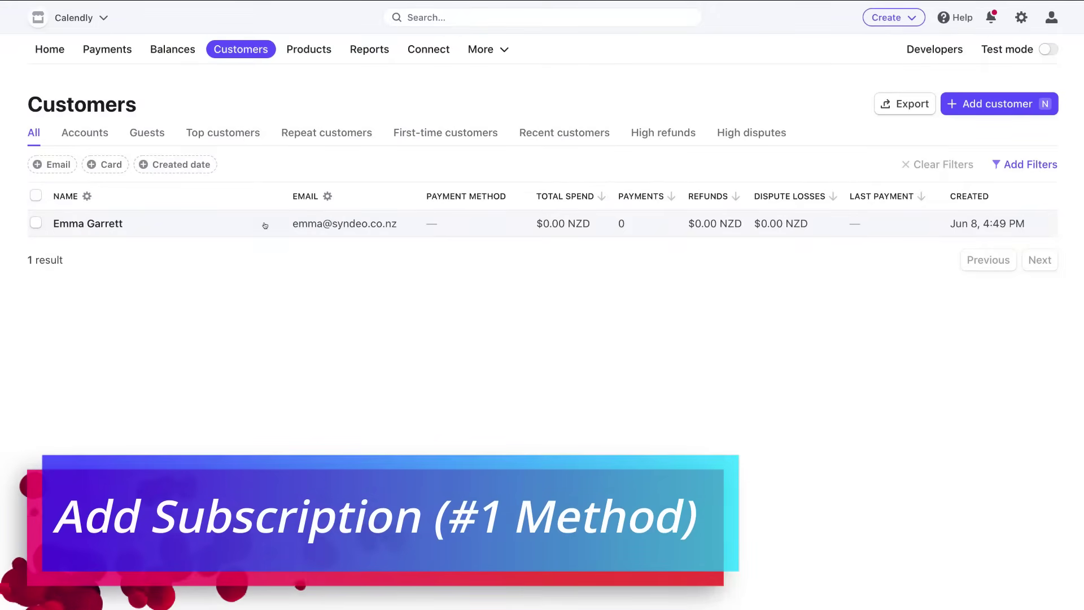
click(213, 224)
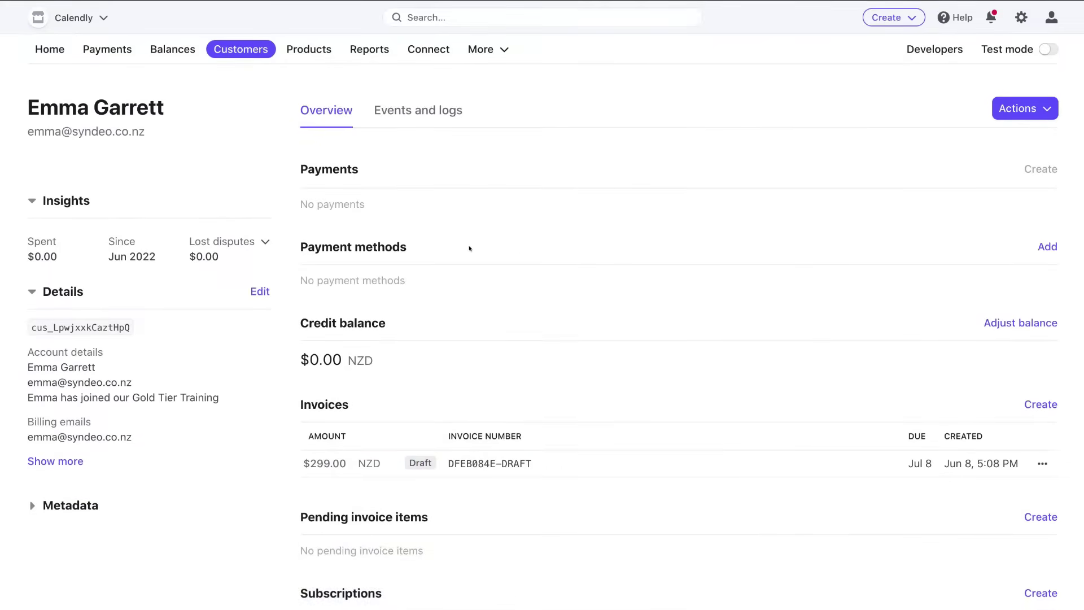
scroll(473, 384, down, 3)
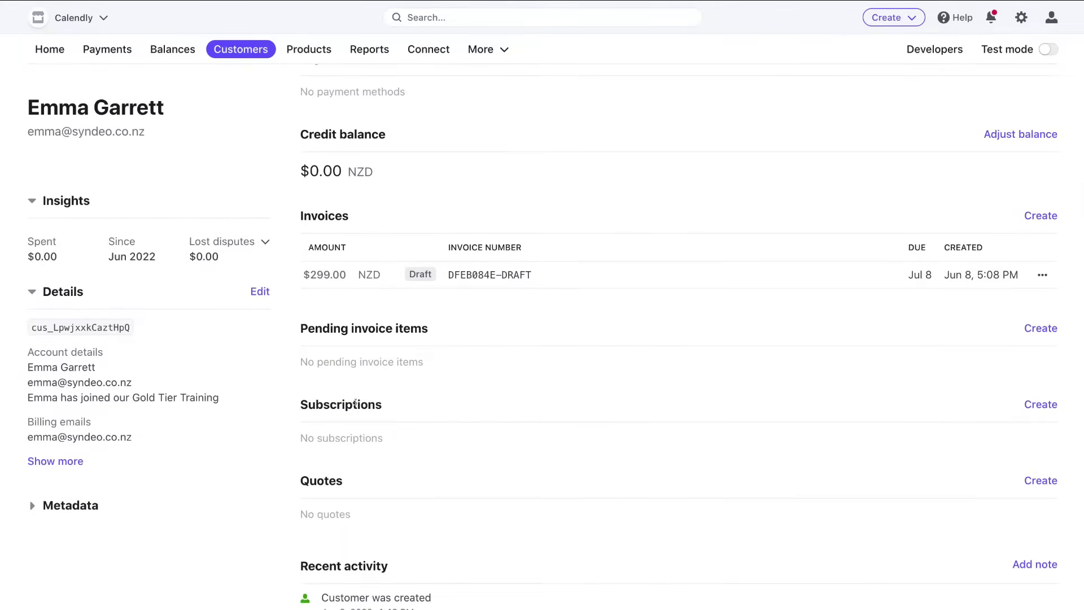
click(1041, 404)
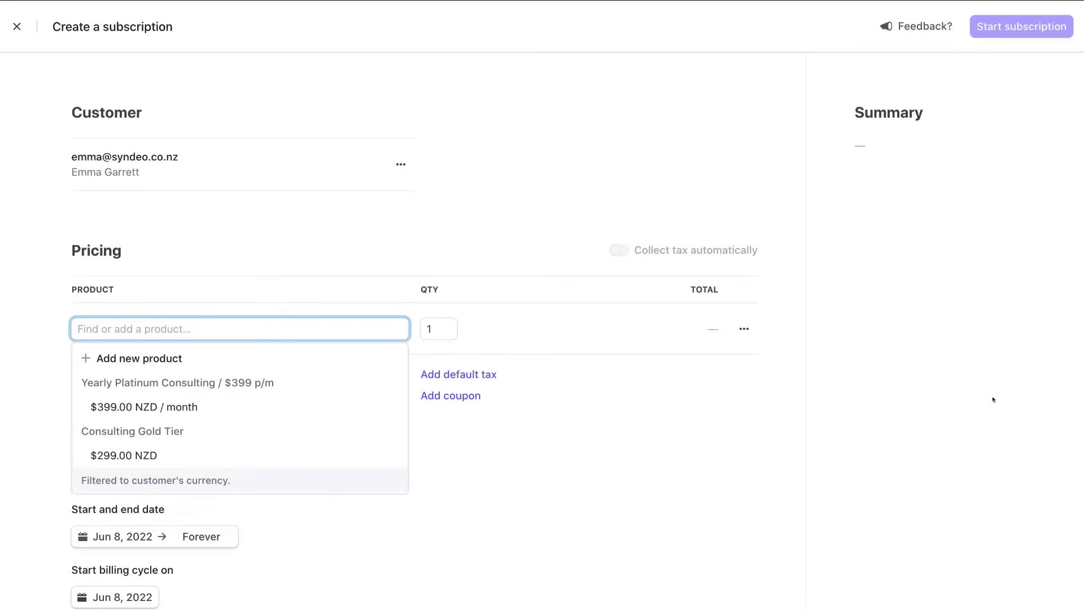
click(140, 405)
- Set the subscription schedule to end after 12 cycles
scroll(287, 437, down, 5)
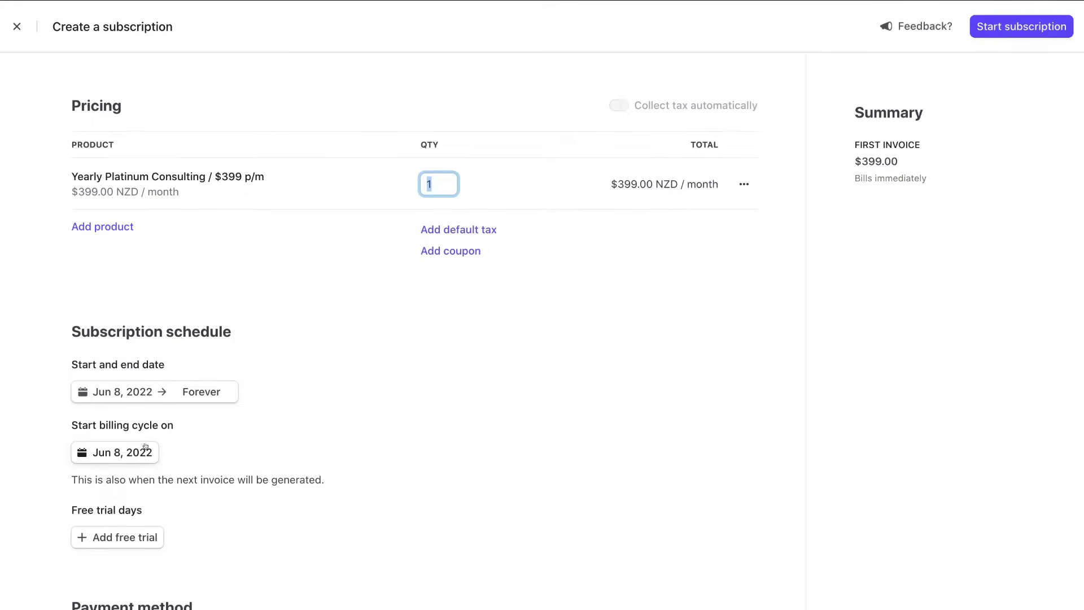
click(96, 391)
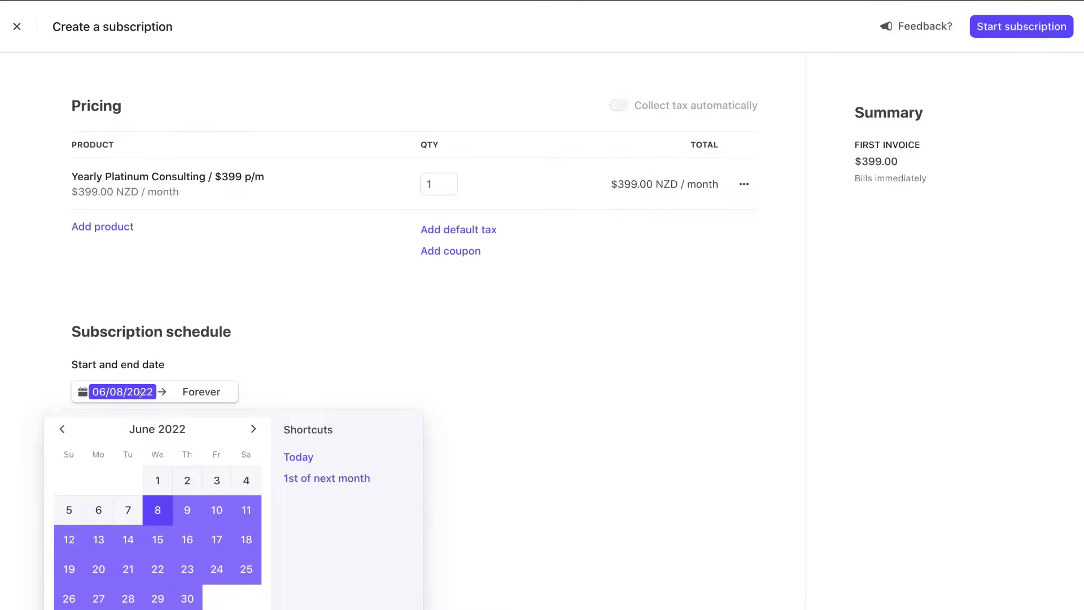
click(198, 392)
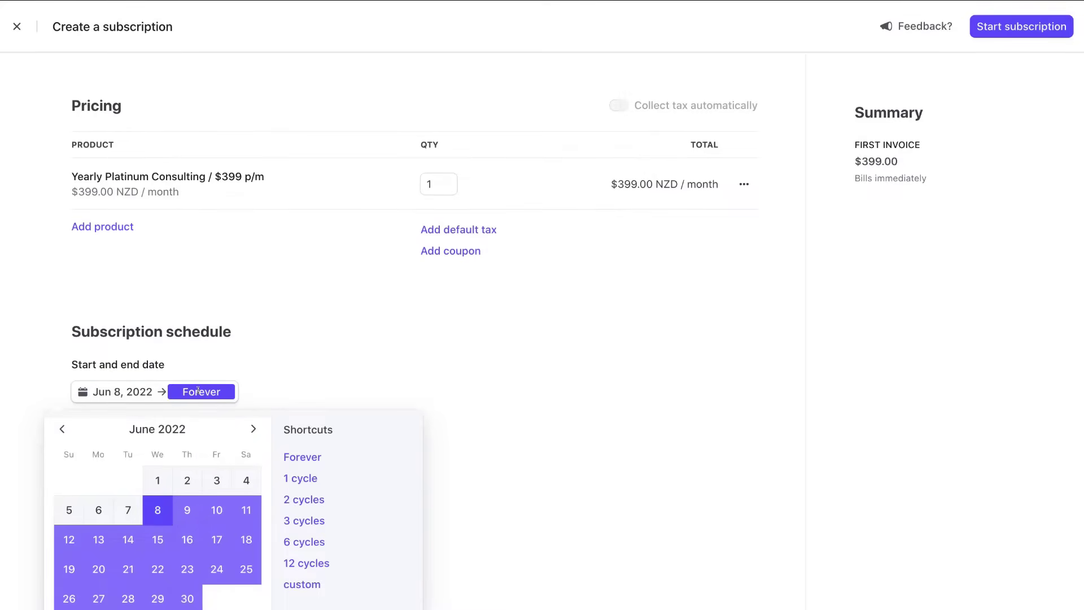
click(304, 563)
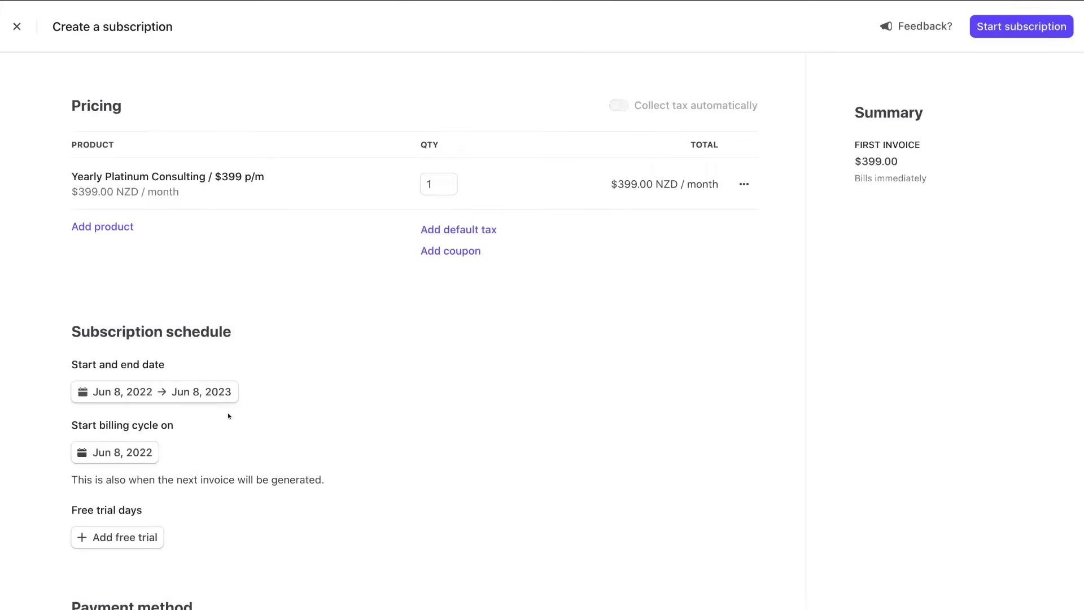
- Review the payment method, memo and advanced options, and start the subscription
scroll(385, 371, up, 1)
scroll(385, 371, down, 10)
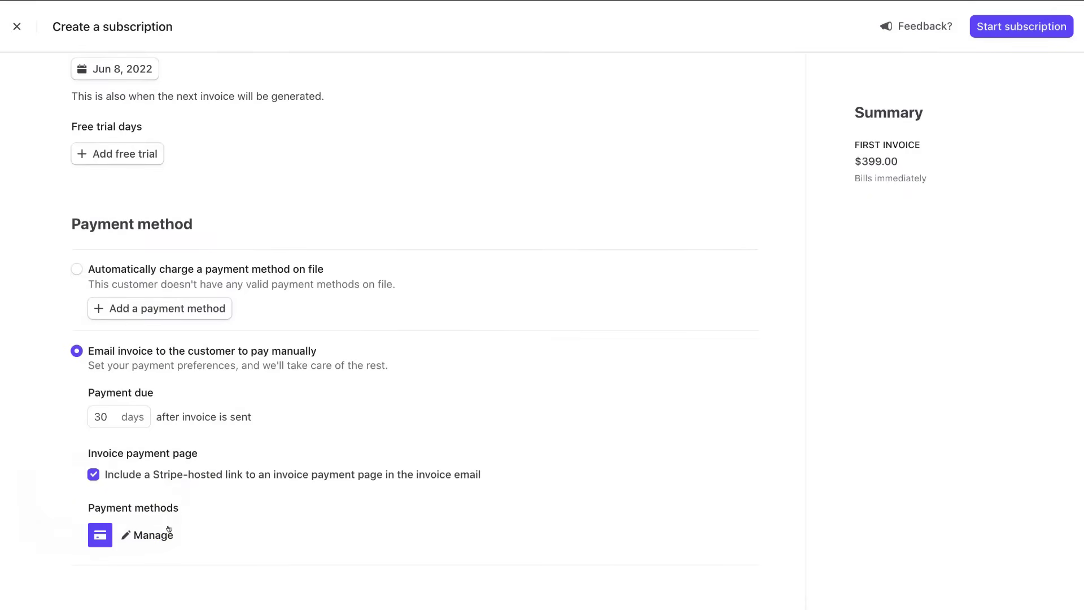
scroll(162, 528, up, 1)
scroll(163, 528, down, 3)
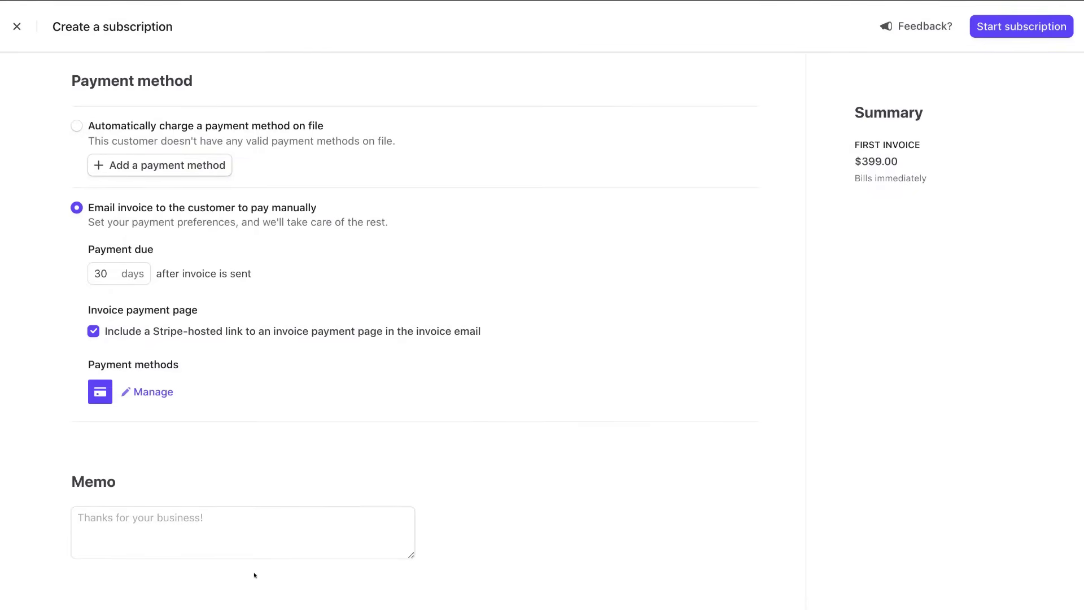
scroll(255, 576, down, 4)
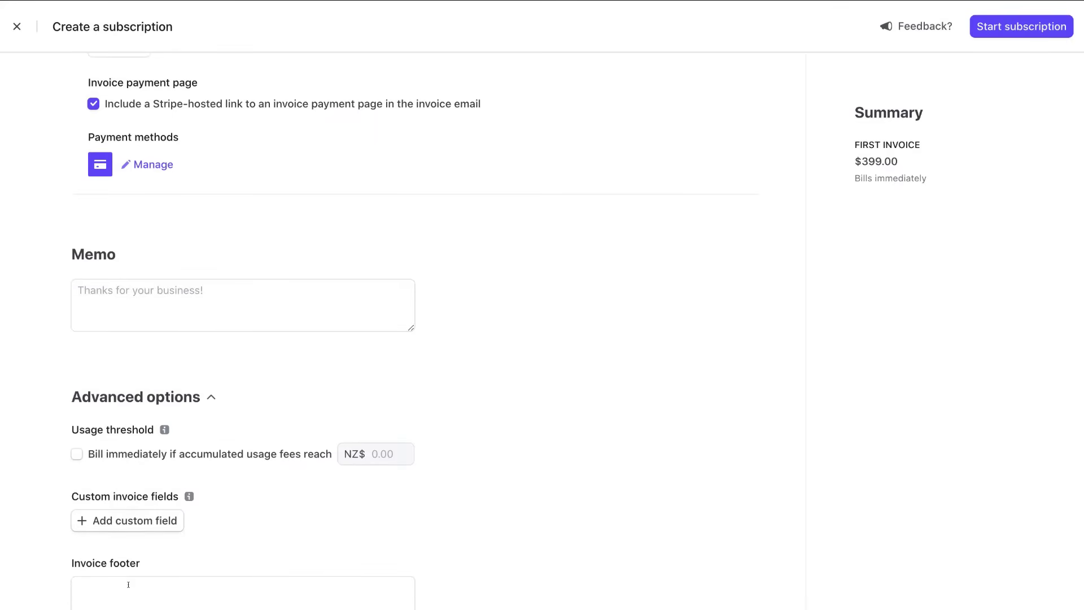
scroll(129, 584, up, 20)
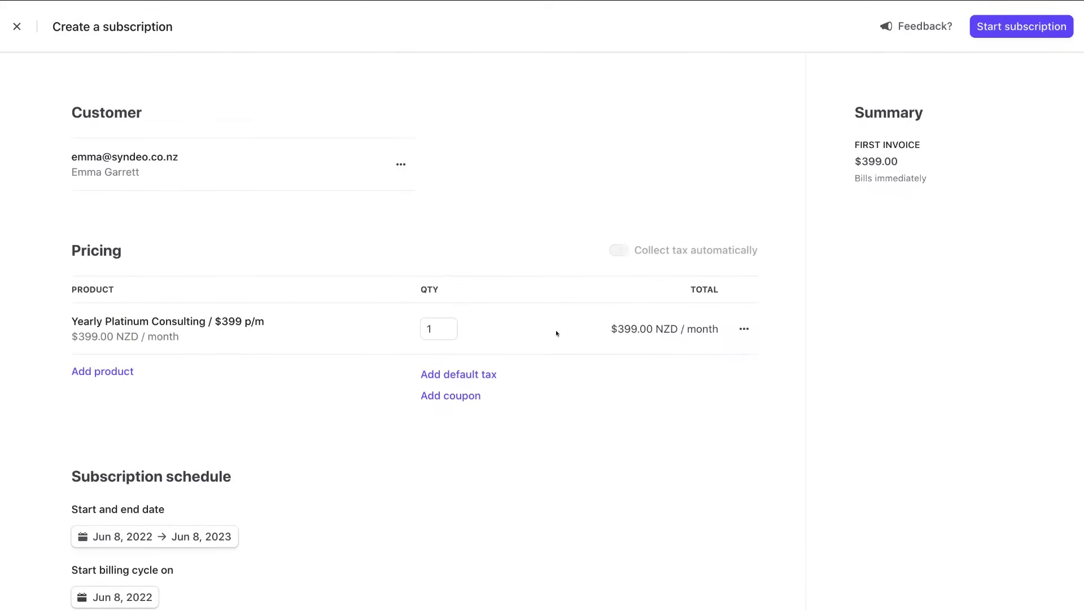
click(1031, 28)
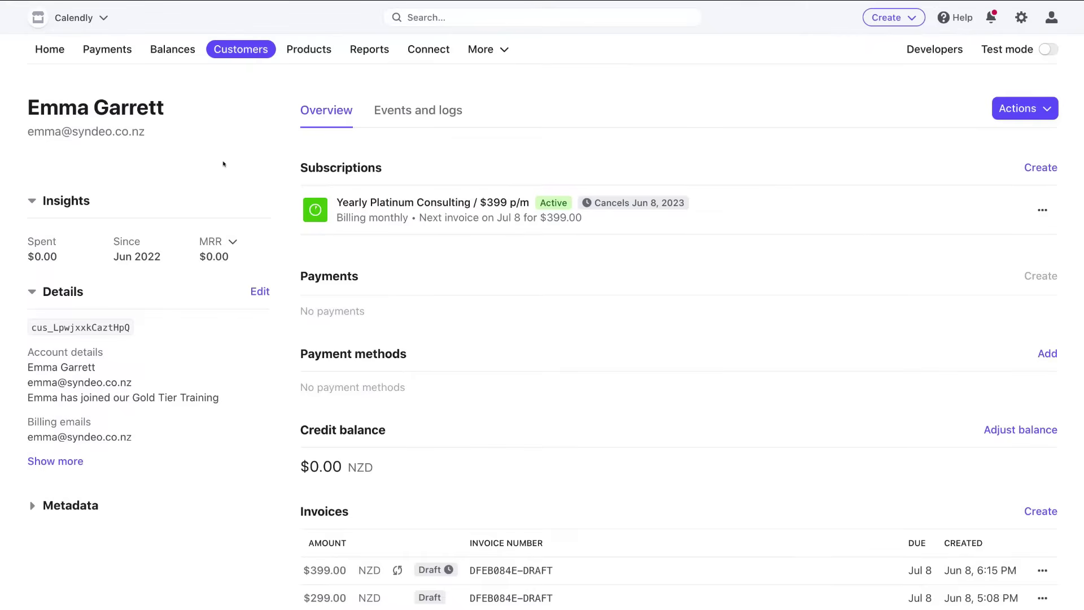
- Cancel the customer's active Yearly Platinum Consulting subscription immediately, with no refund
click(672, 214)
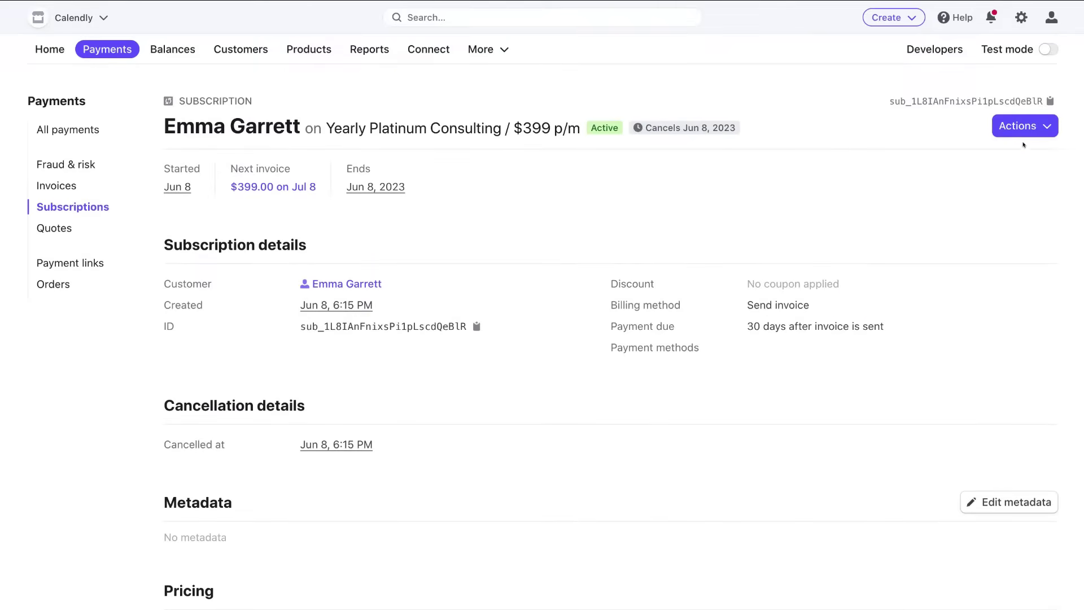
click(1013, 130)
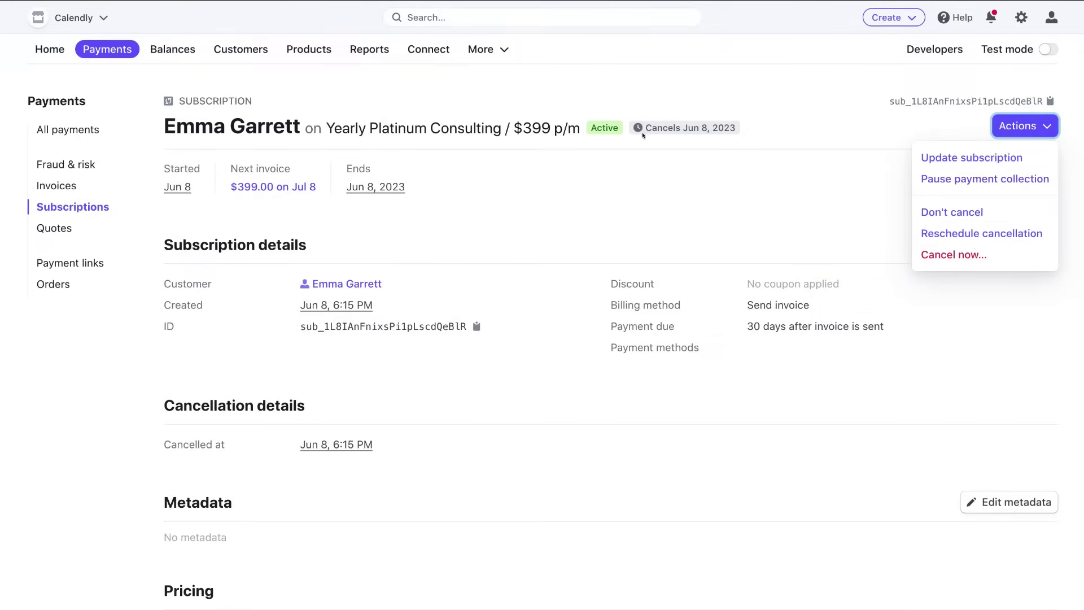
click(953, 254)
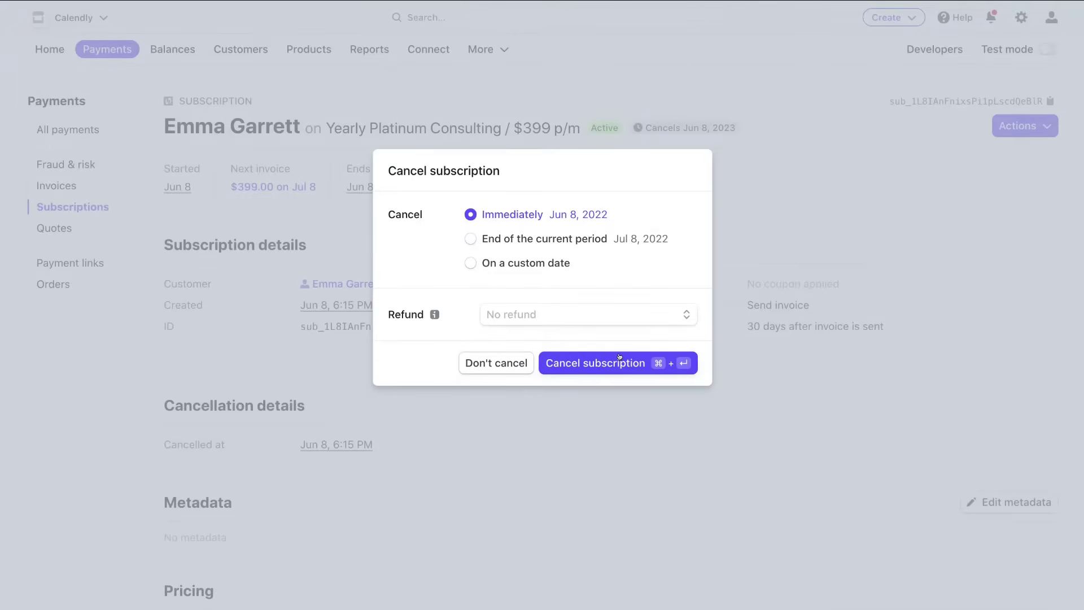
mouse_move(541, 321)
click(636, 365)
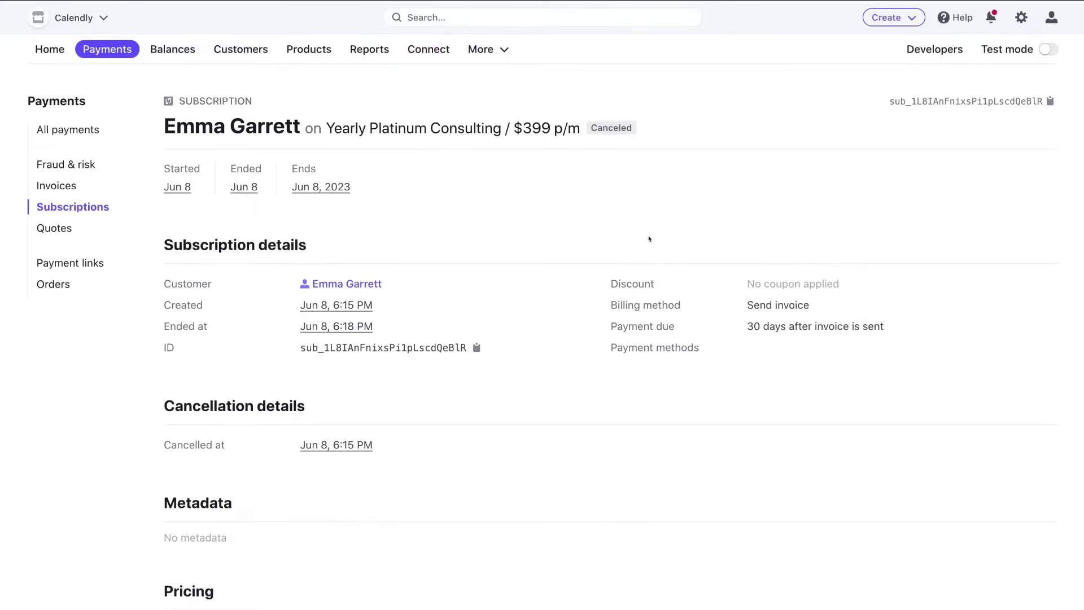
- Create an invoice from the same customer's record and add one Yearly Platinum Consulting / $399 p/m item
click(240, 50)
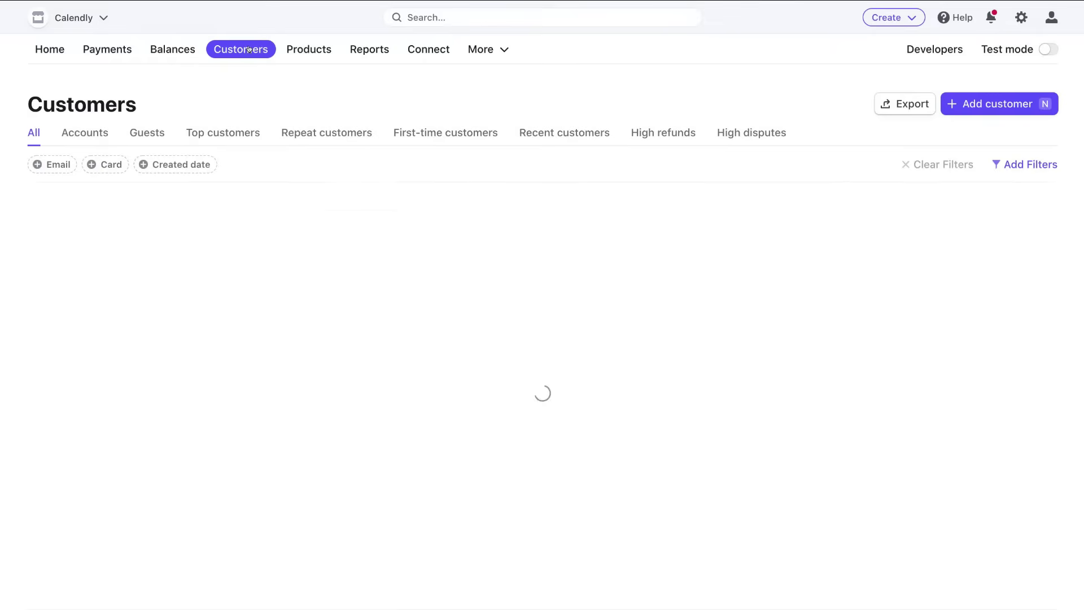
click(180, 221)
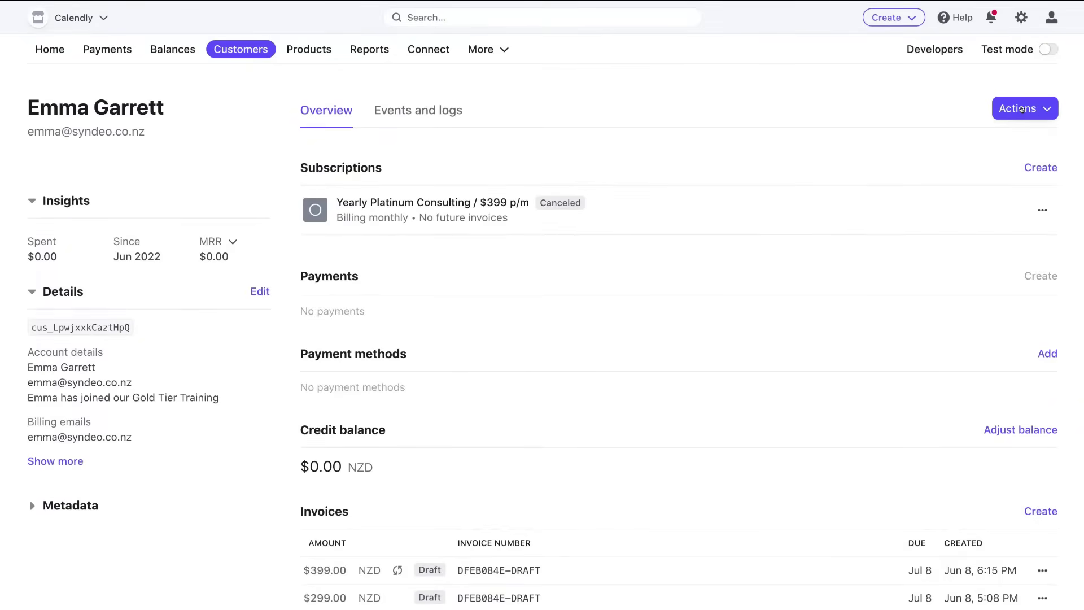
click(1022, 109)
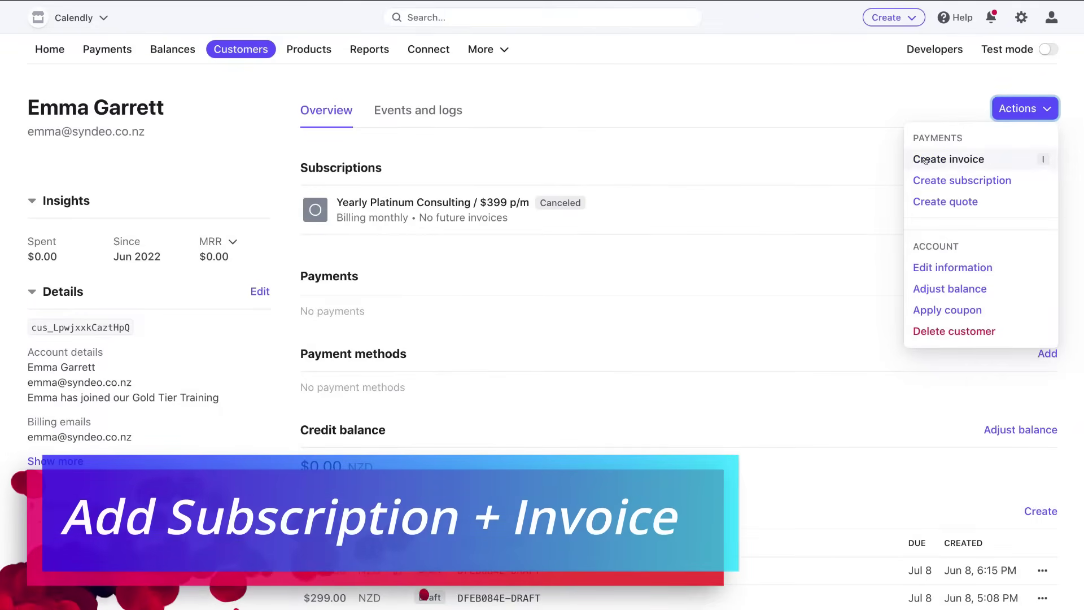
click(926, 160)
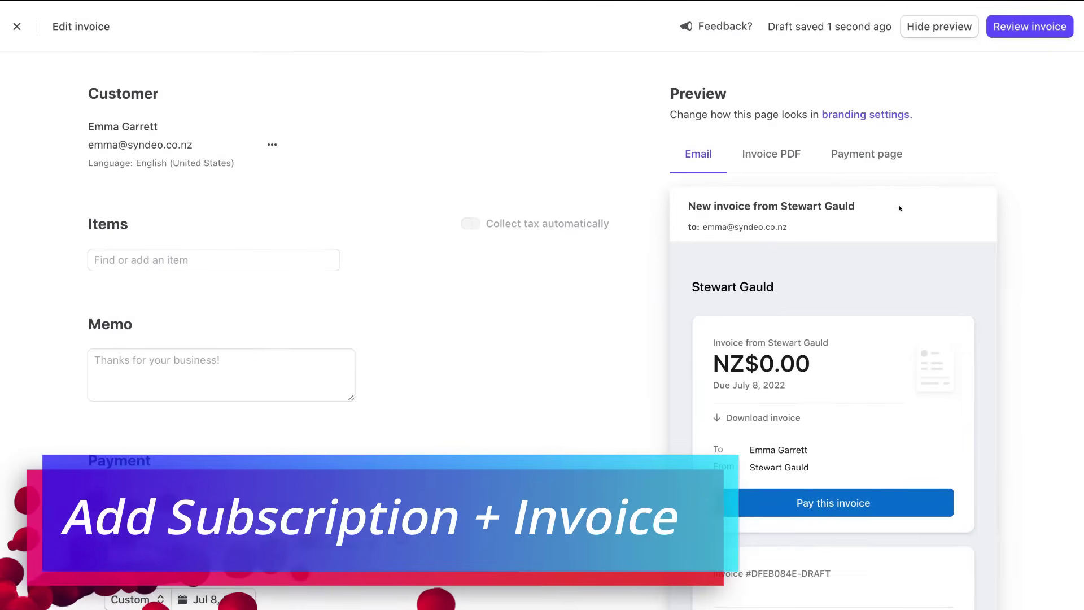
click(182, 258)
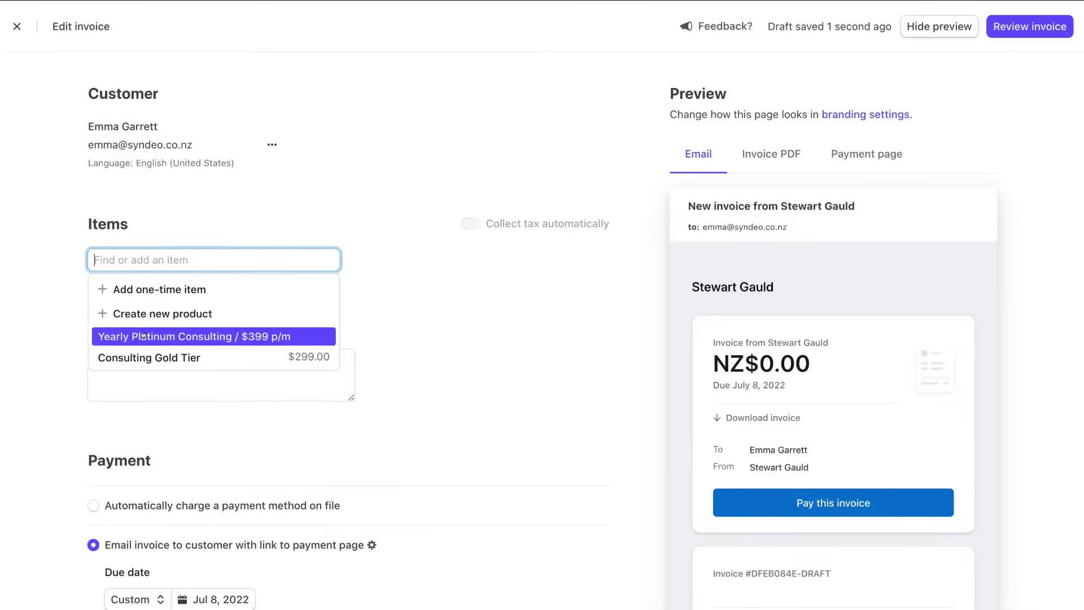
click(188, 335)
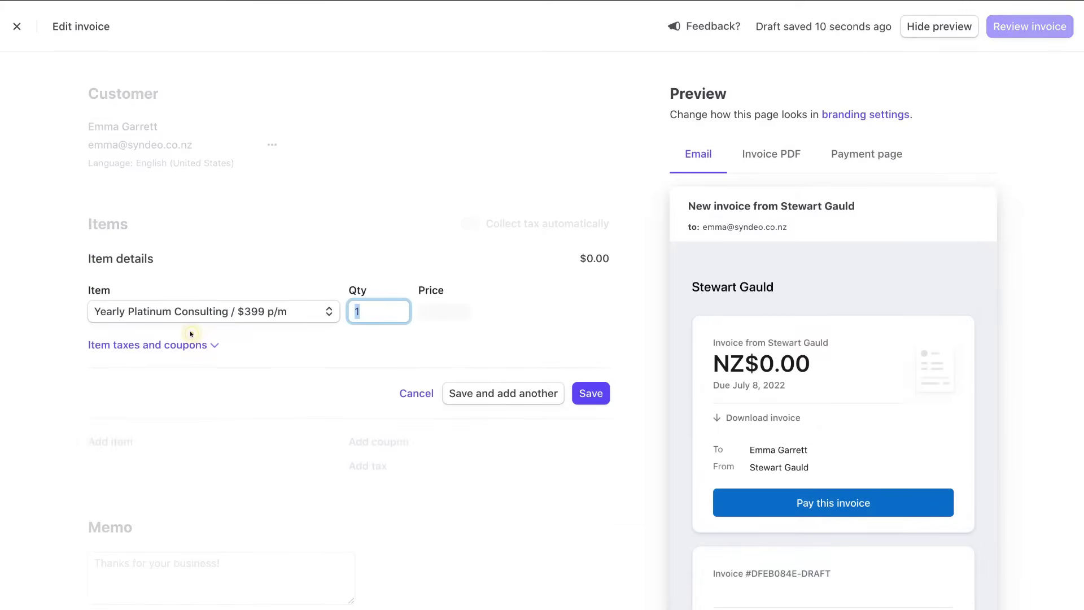
click(582, 392)
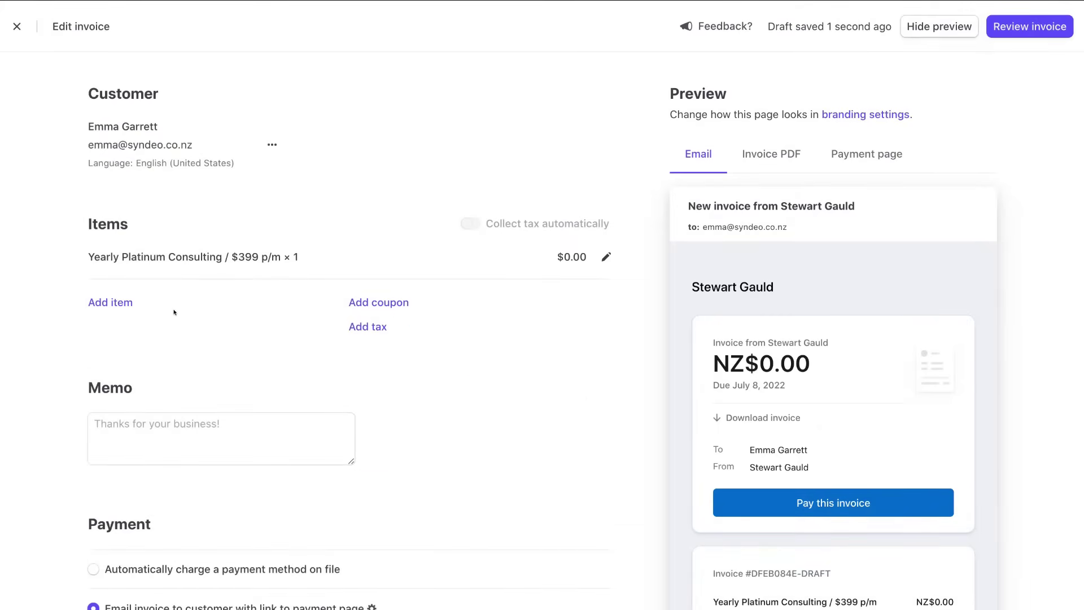
- Review the draft invoice's memo, due date and payment options, and close the invoice editor
scroll(432, 359, down, 4)
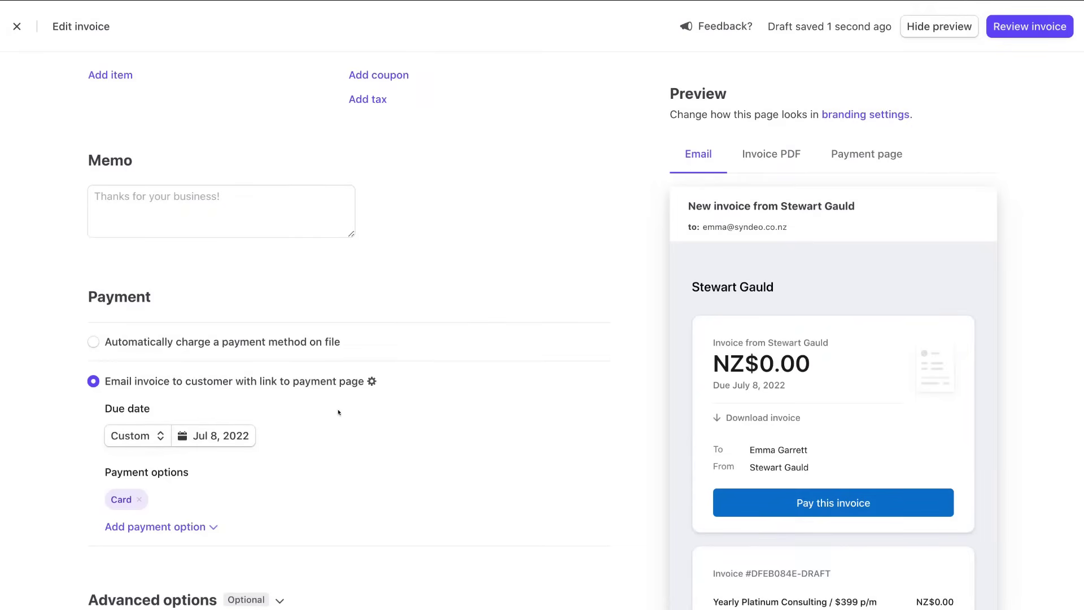
scroll(330, 446, up, 5)
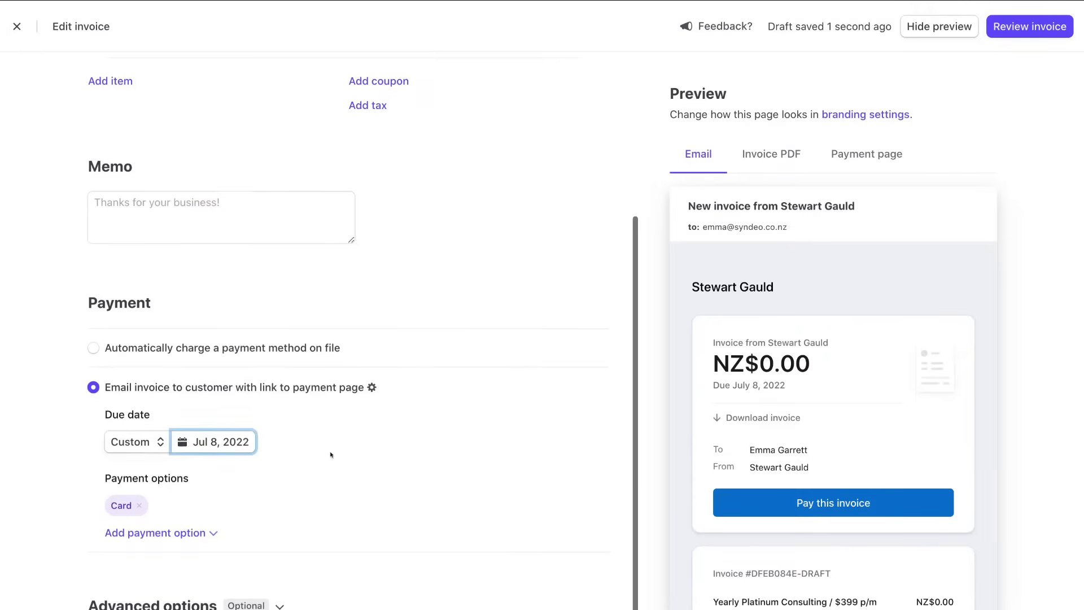
click(14, 28)
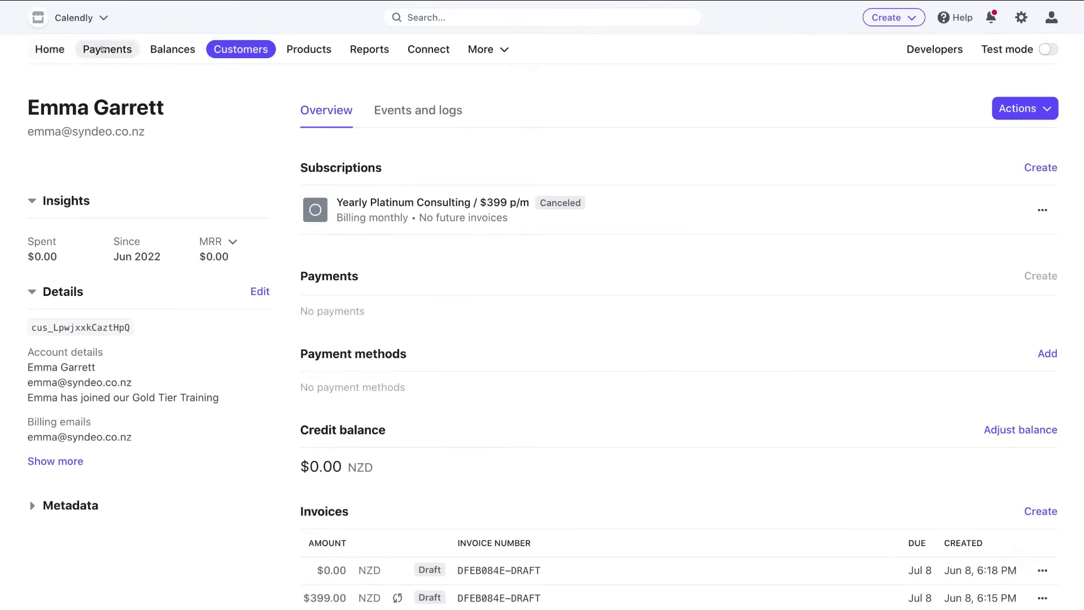
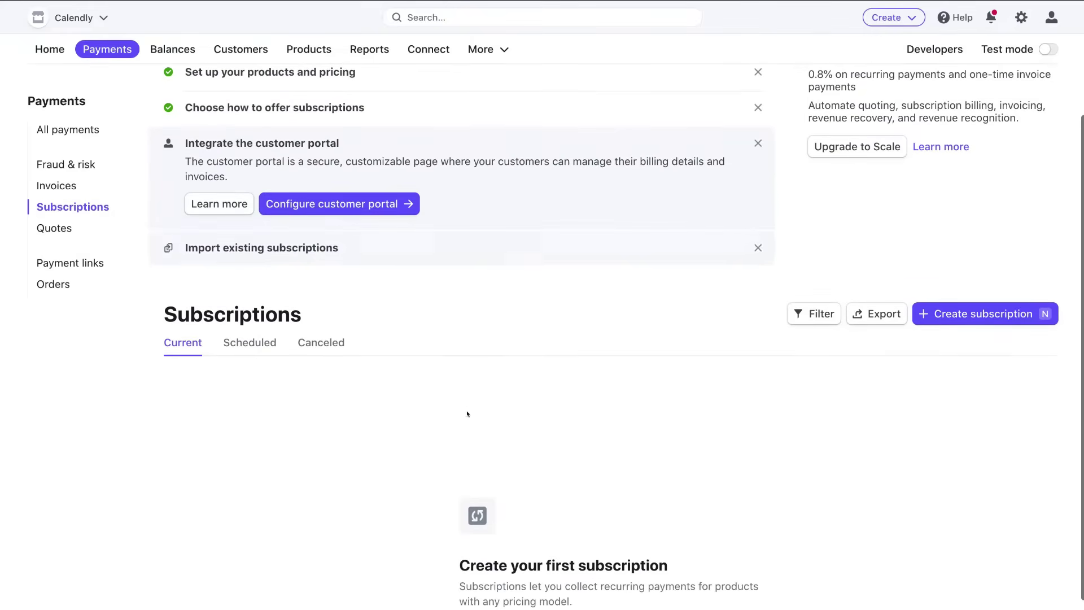
- Create a subscription from the subscriptions list for the existing customer, using the Yearly Platinum Consulting price of $399.00 NZD / month
scroll(468, 413, down, 1)
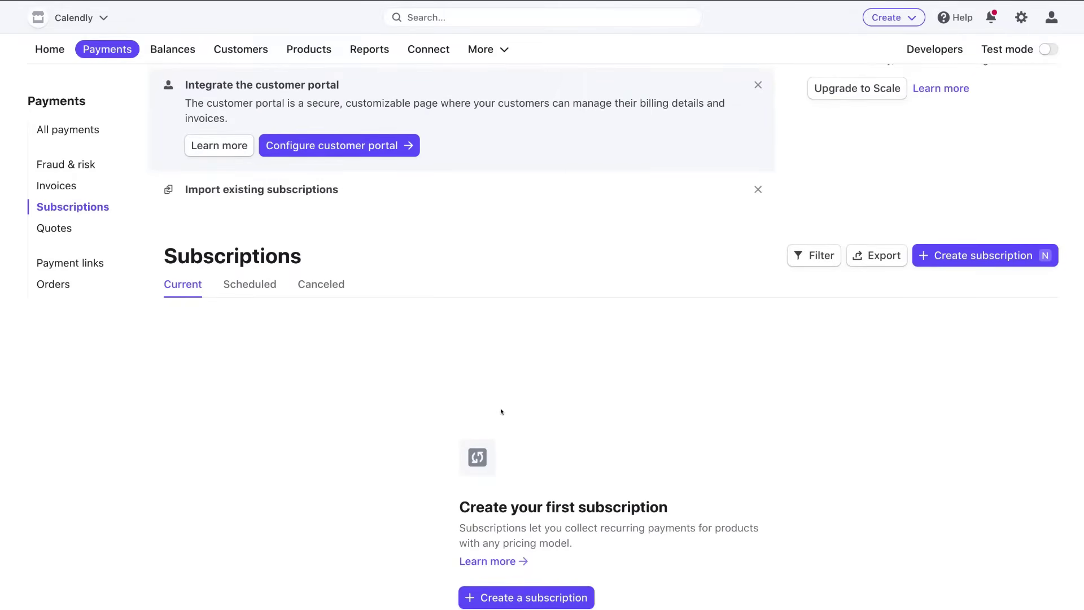
click(534, 598)
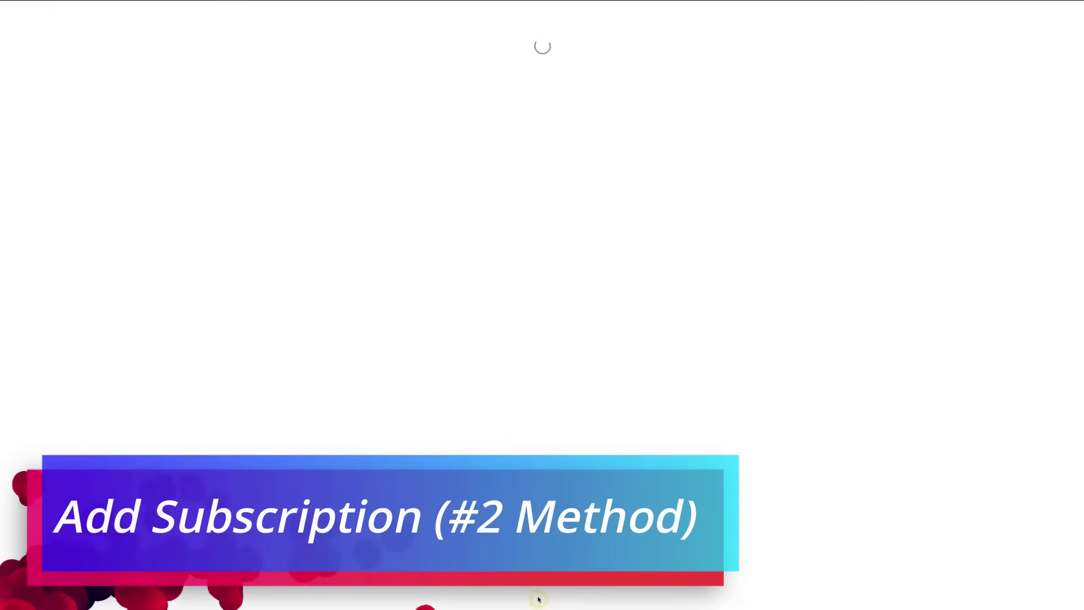
click(167, 243)
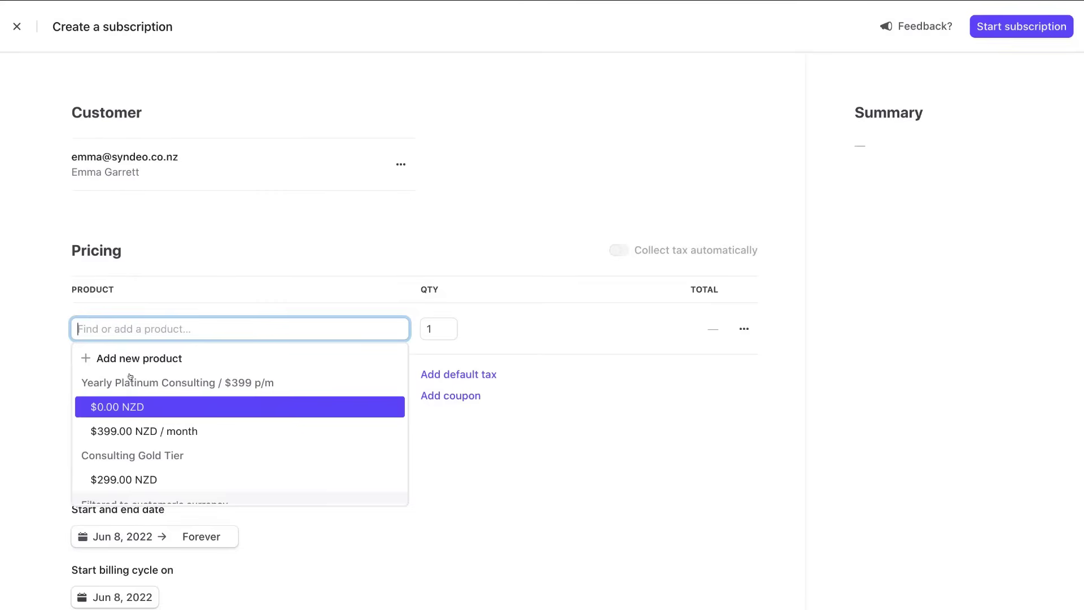
click(208, 432)
- Review the schedule, payment method and memo, and try to start the subscription with automatic charging
scroll(234, 428, down, 1)
scroll(234, 427, down, 2)
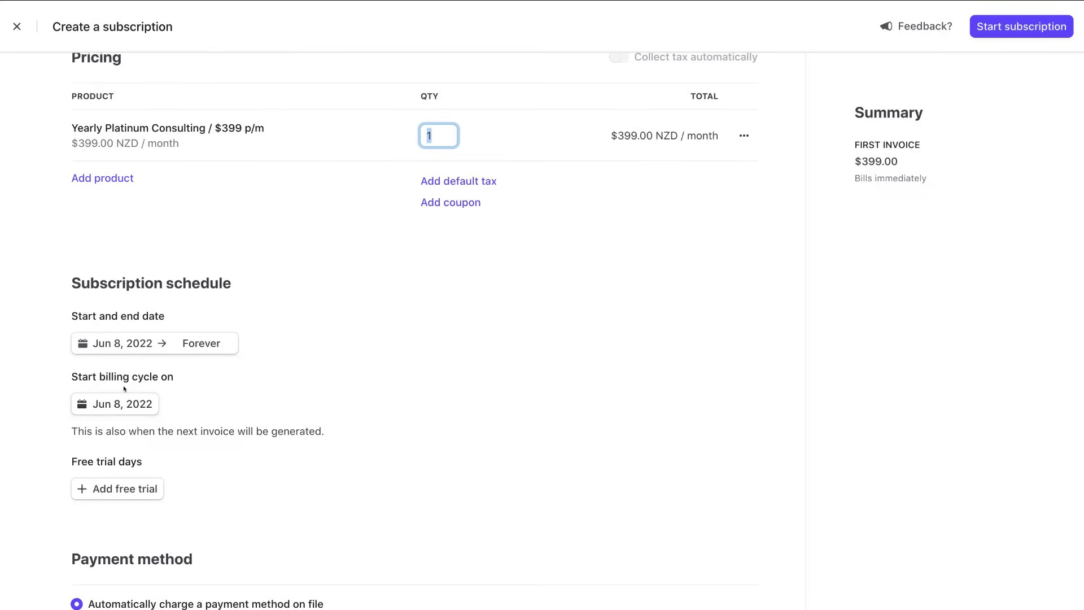
scroll(191, 387, down, 6)
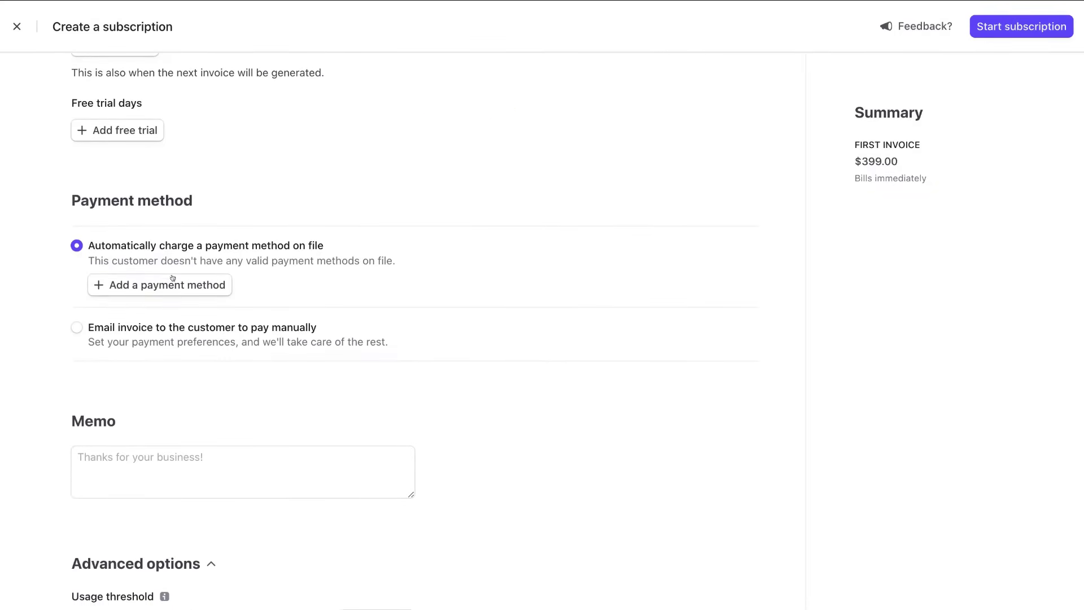
scroll(193, 266, down, 3)
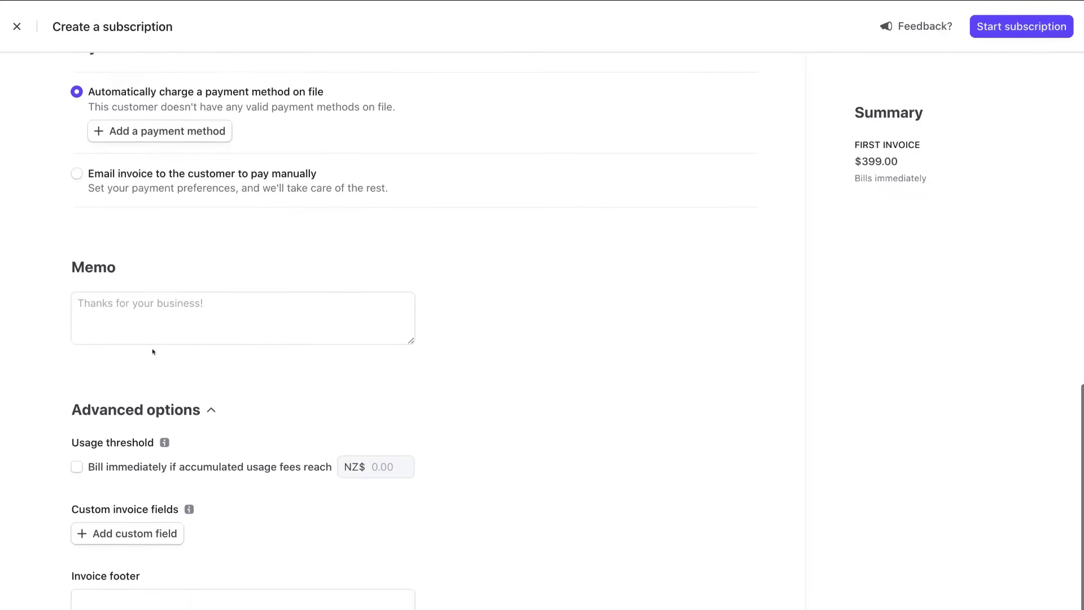
scroll(151, 352, up, 12)
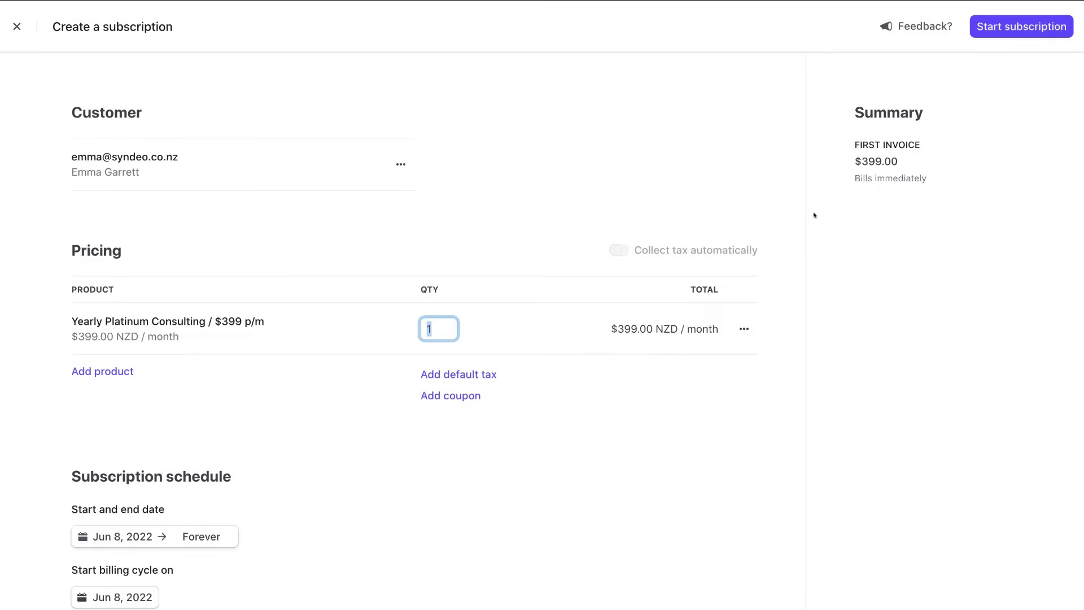
click(981, 29)
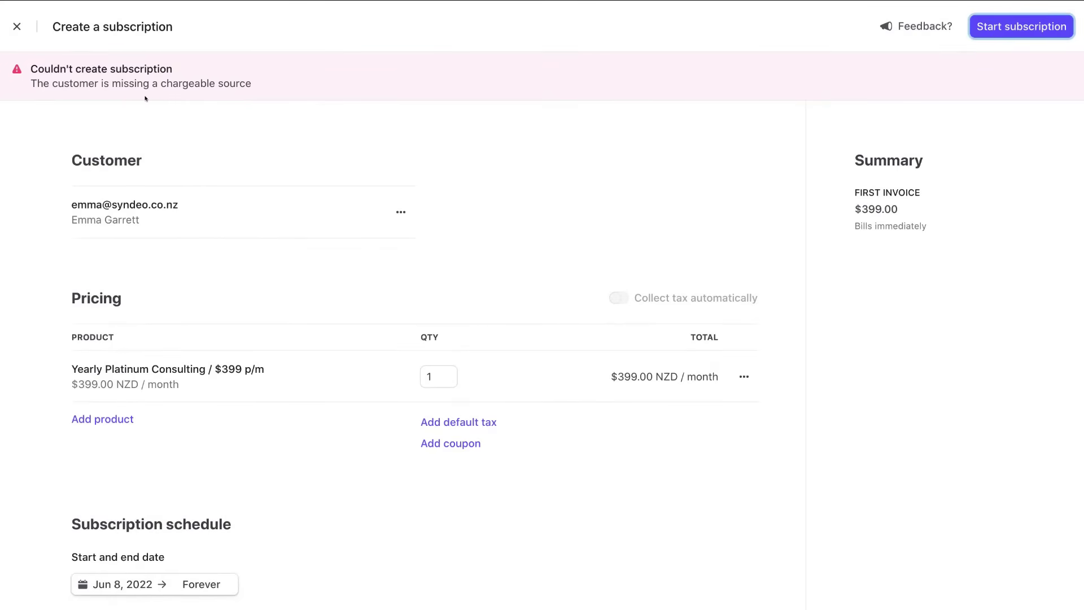
- Set the payment method to email the invoice to the customer to pay manually, and start the subscription
scroll(403, 139, down, 9)
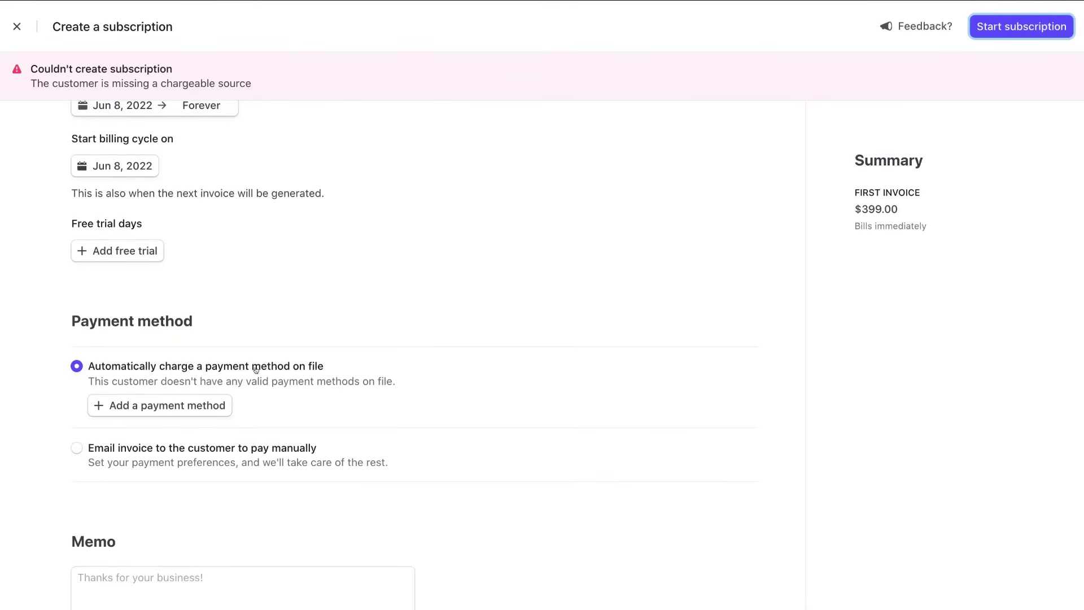
click(74, 448)
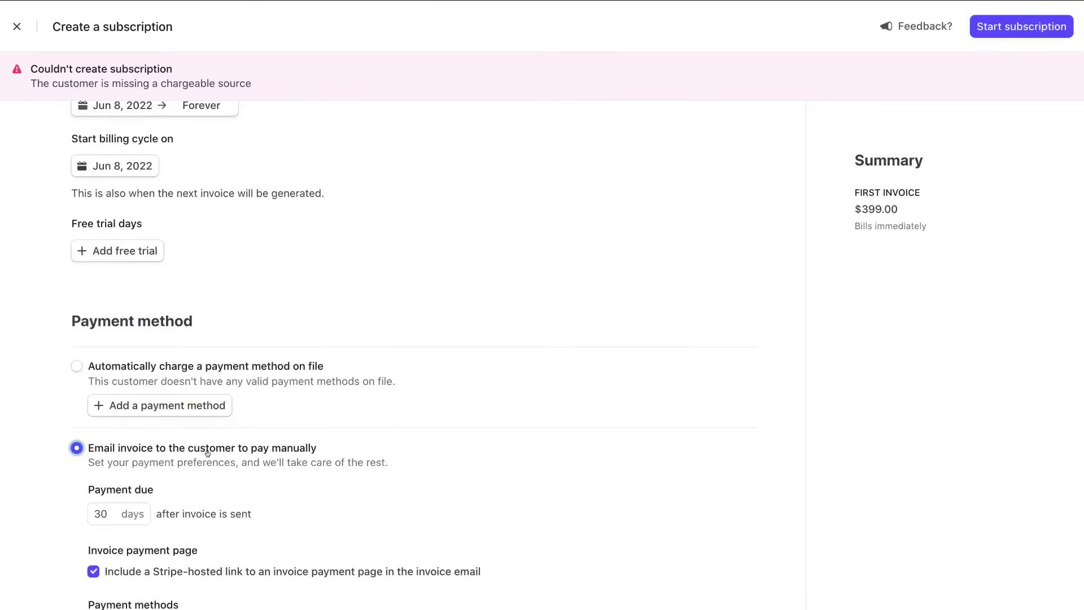
scroll(320, 446, down, 1)
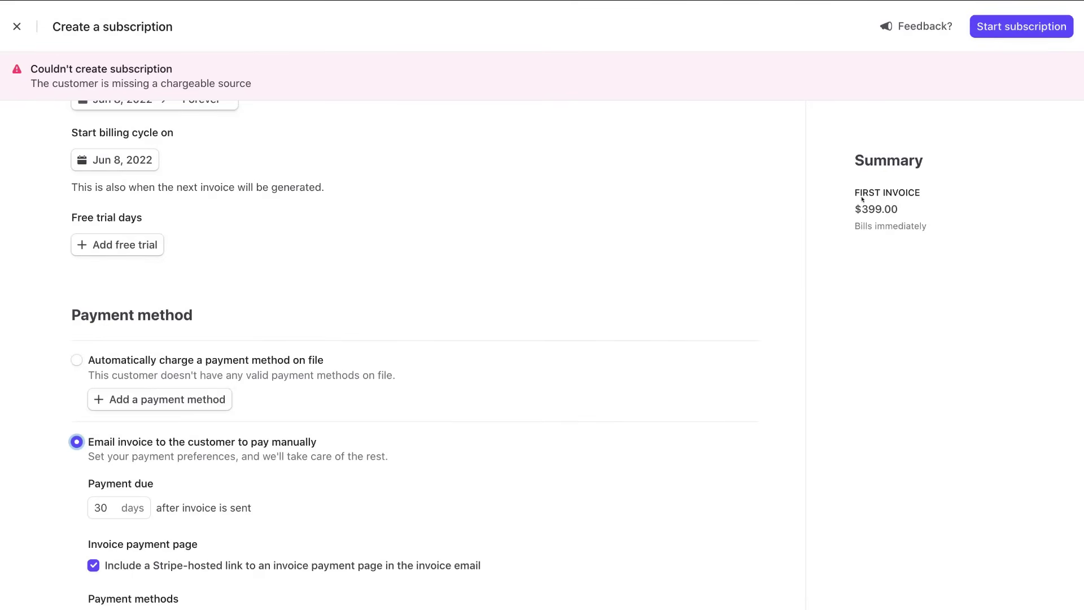
click(996, 26)
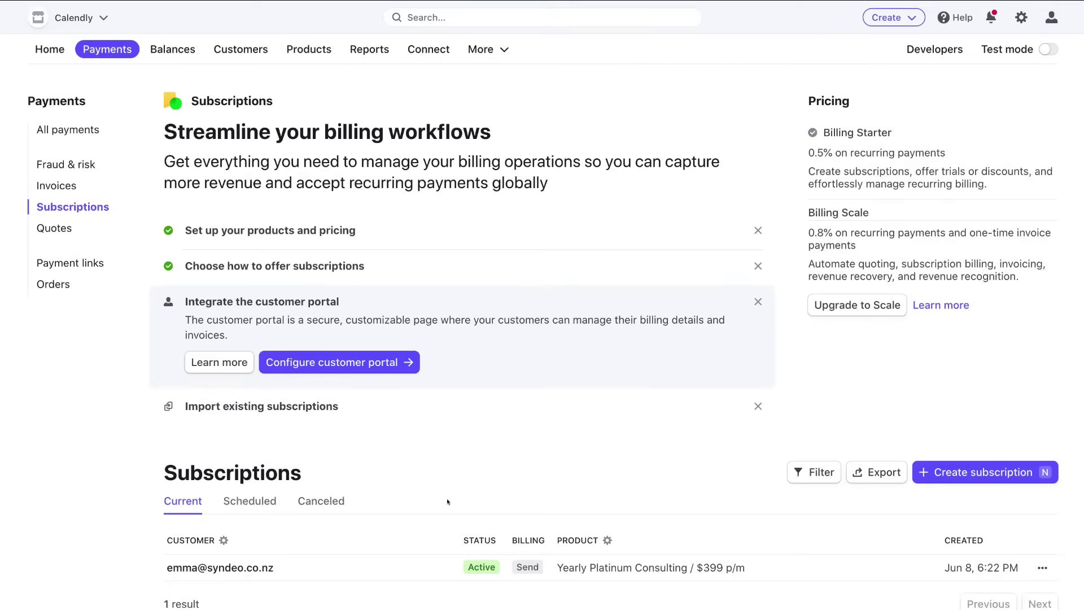
- Open the list of payment links
click(60, 266)
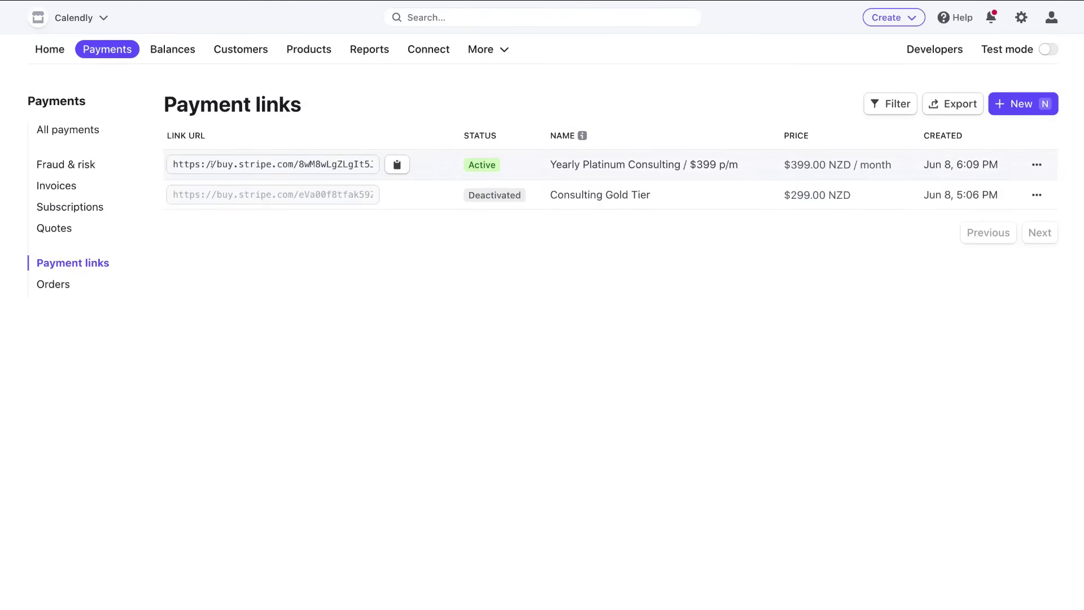